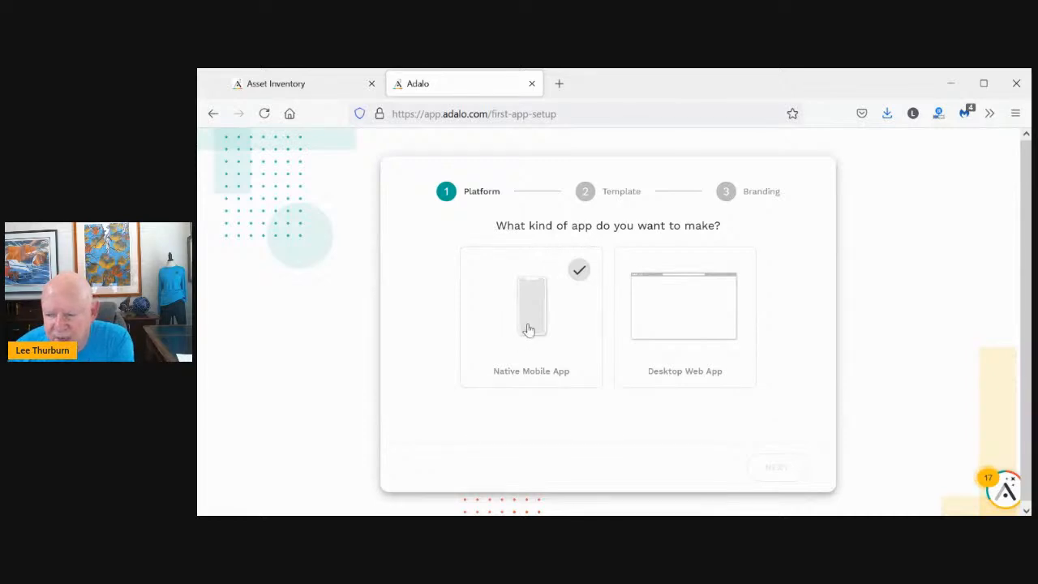
Create a native mobile app from the Blank template named 'AR Demo'
left_click(528, 329)
left_click(776, 469)
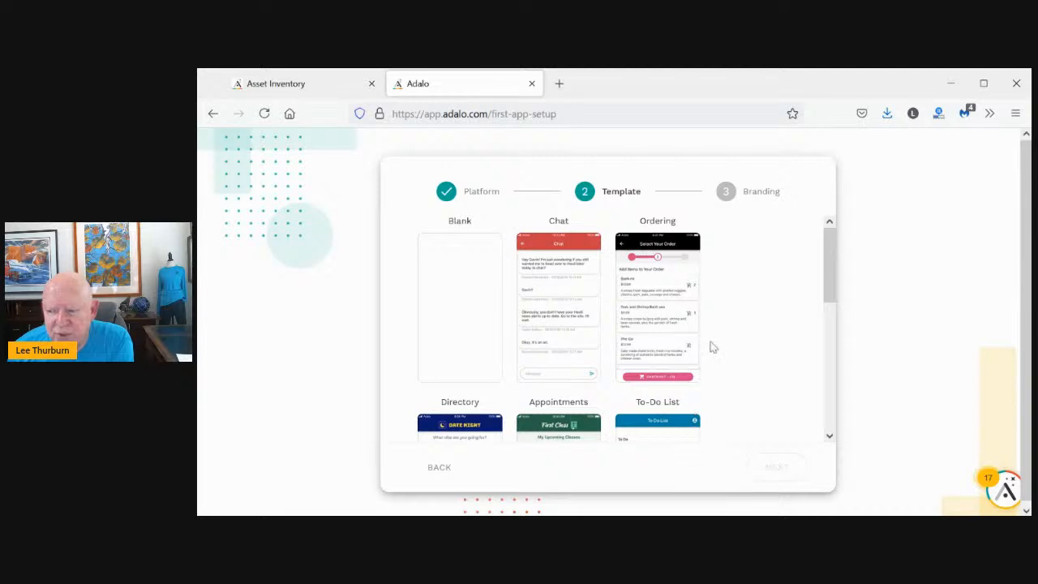
left_click(456, 296)
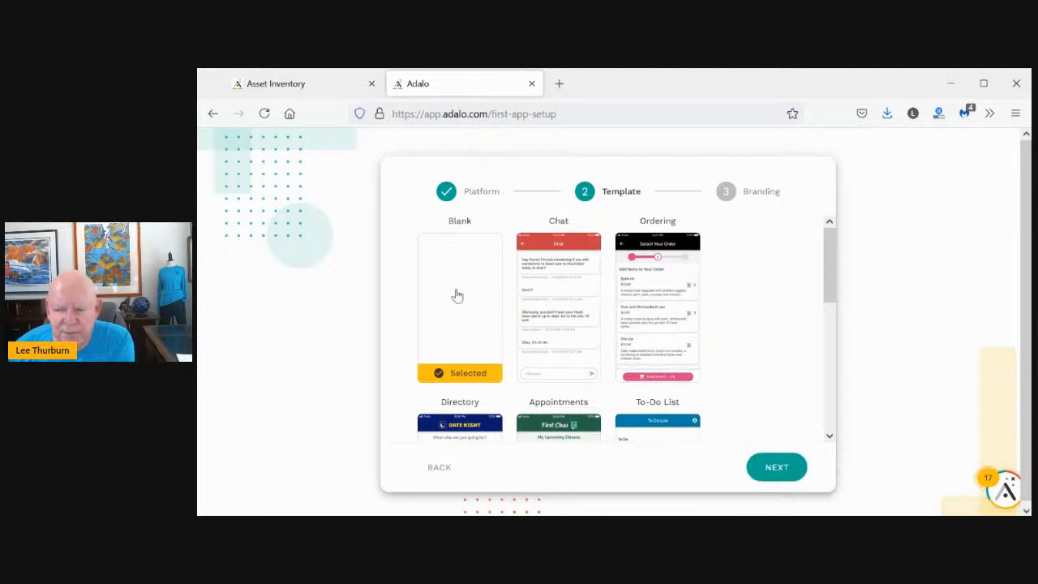
left_click(769, 468)
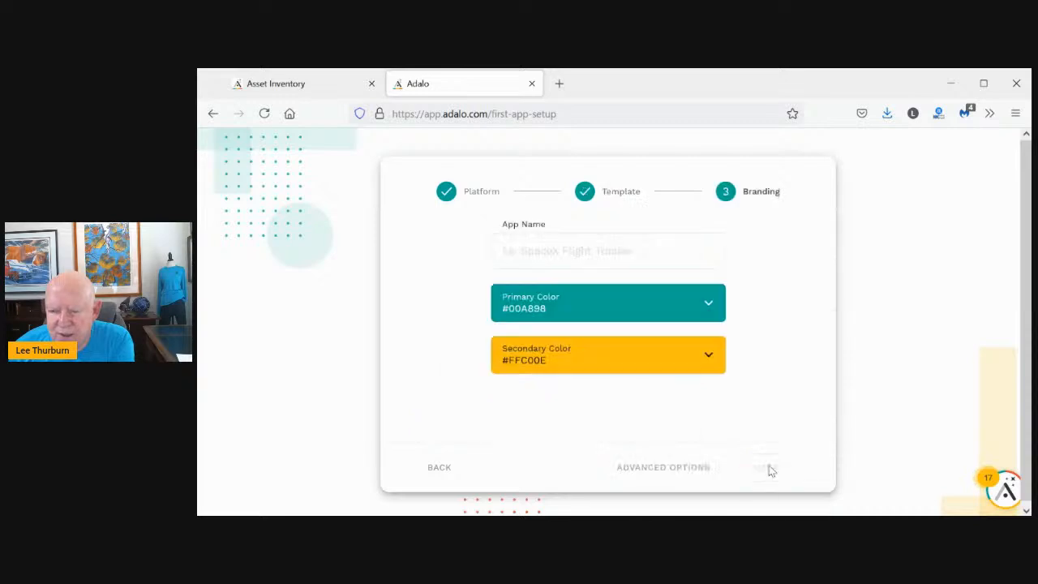
left_click(565, 252)
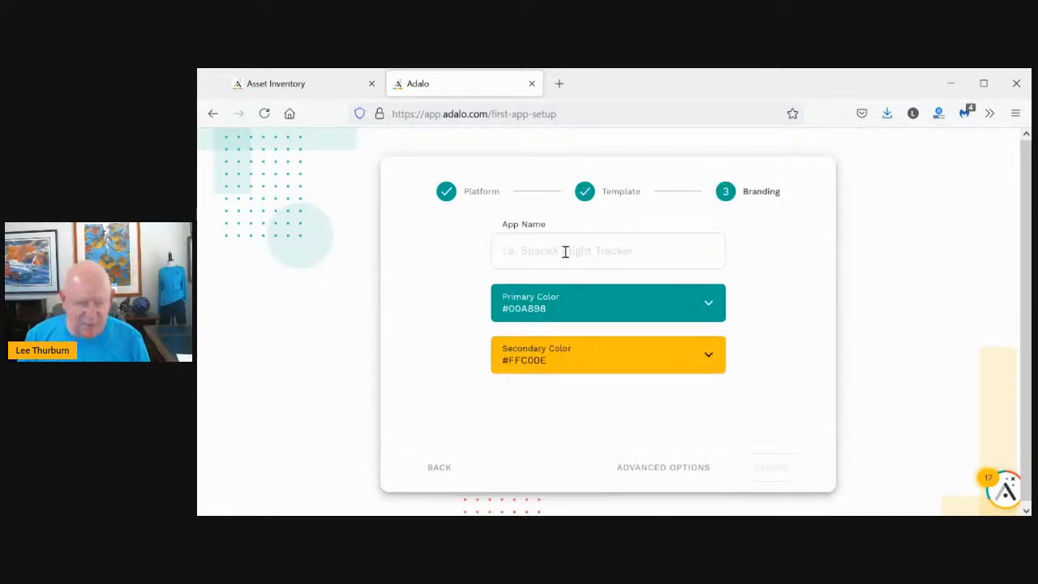
type("AR")
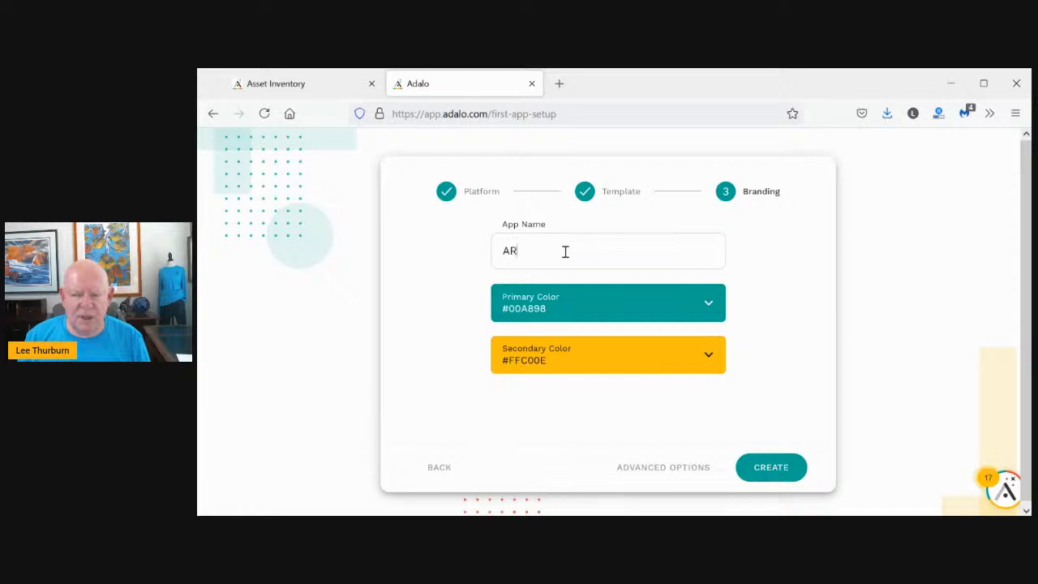
type(" Demo")
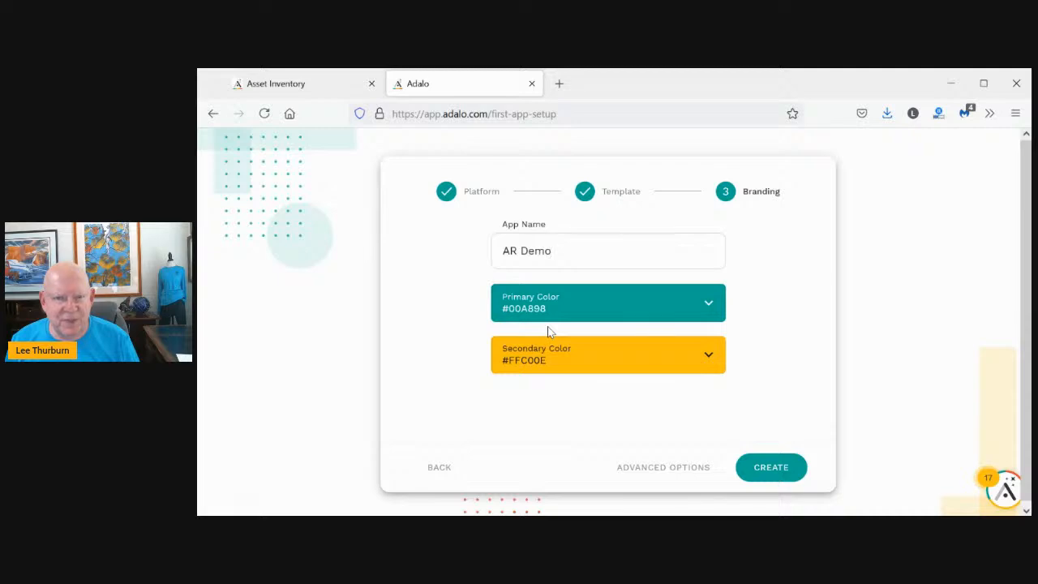
left_click(763, 470)
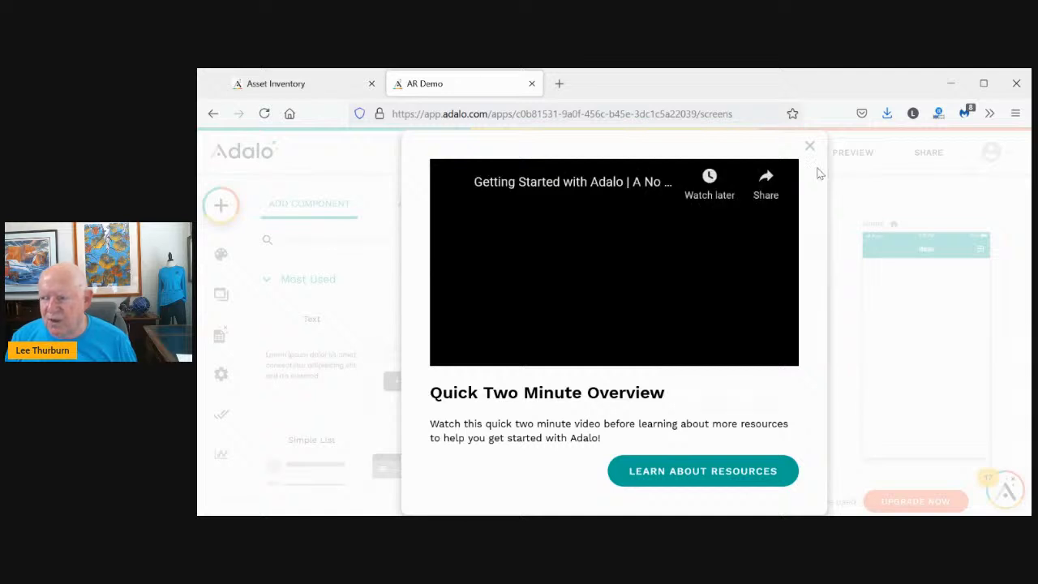
Close the welcome video and Add Component panel, look over the canvas, then open the add menu
left_click(809, 146)
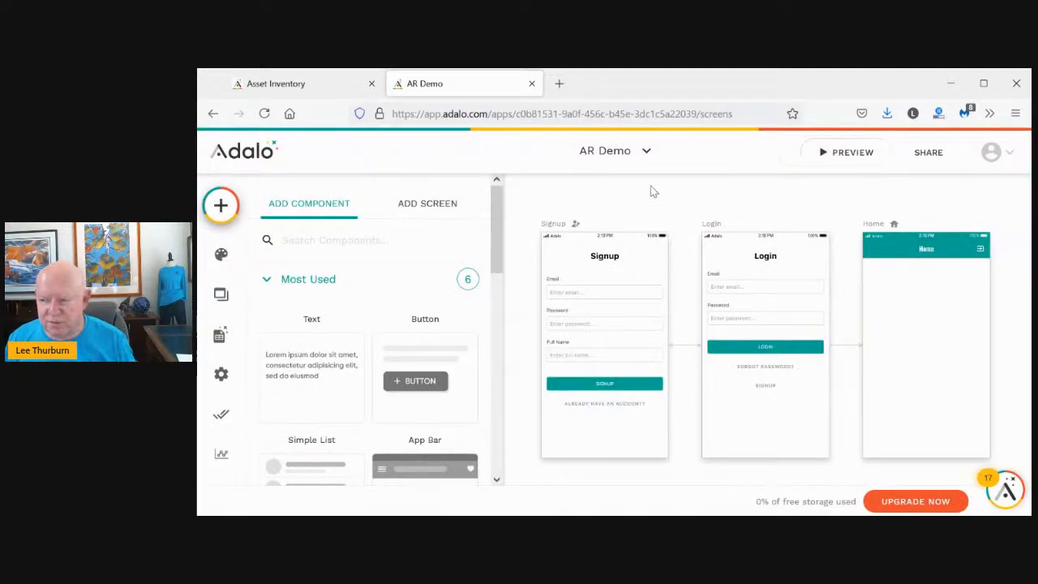
left_click(522, 249)
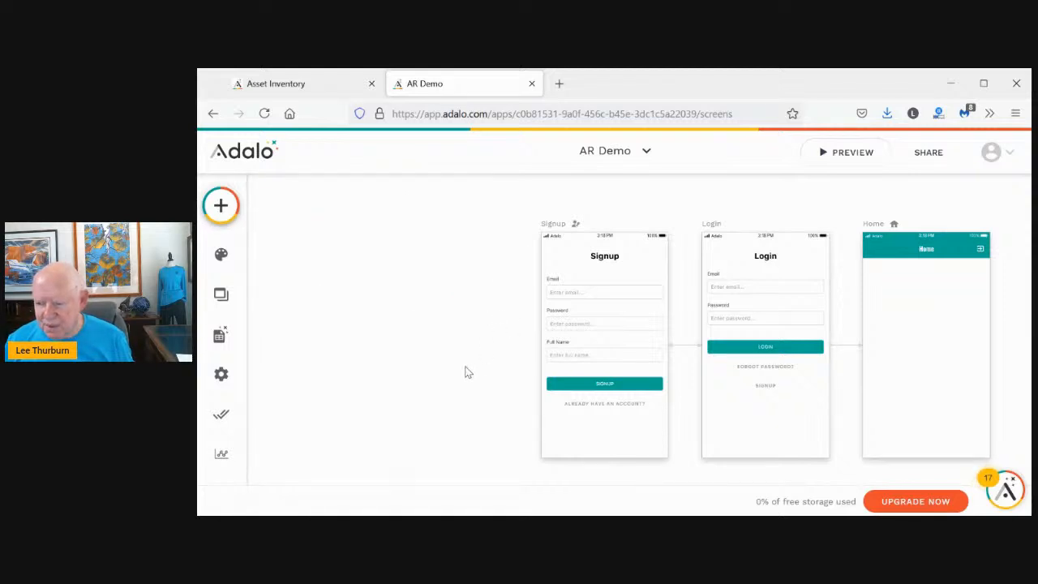
scroll(466, 373, "down", 3)
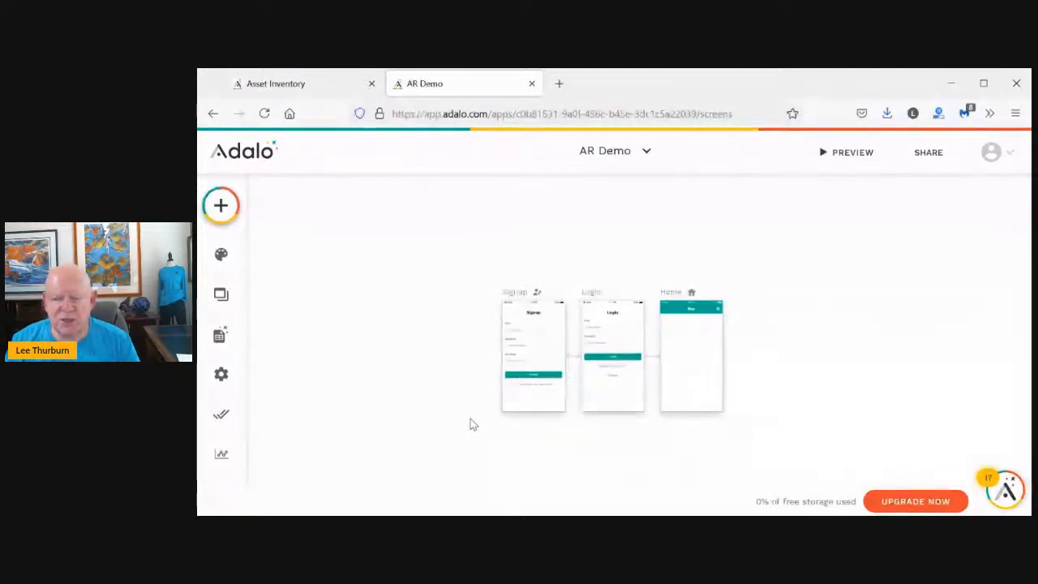
scroll(473, 424, "up", 5)
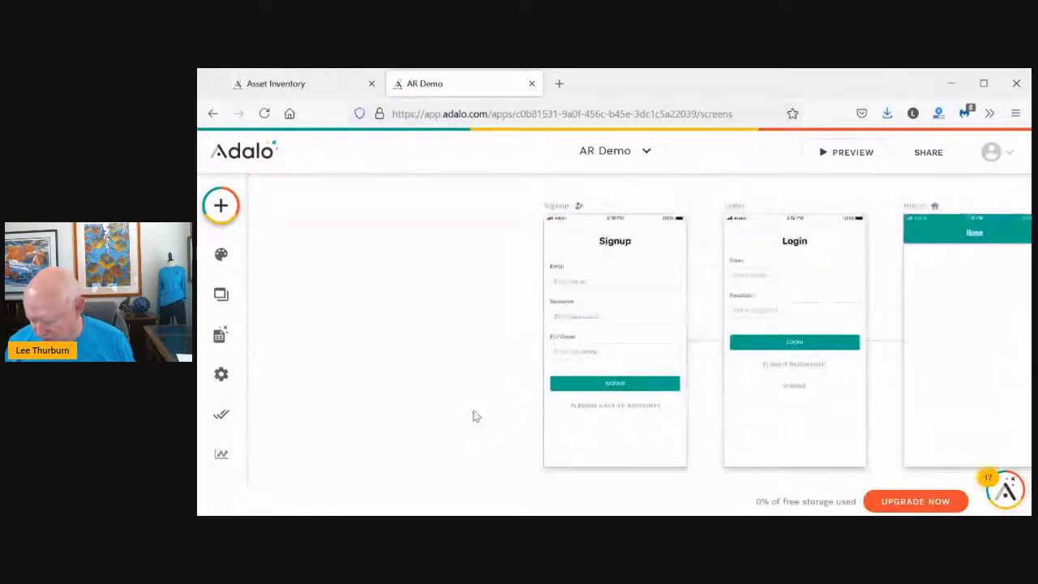
scroll(476, 416, "right", 2)
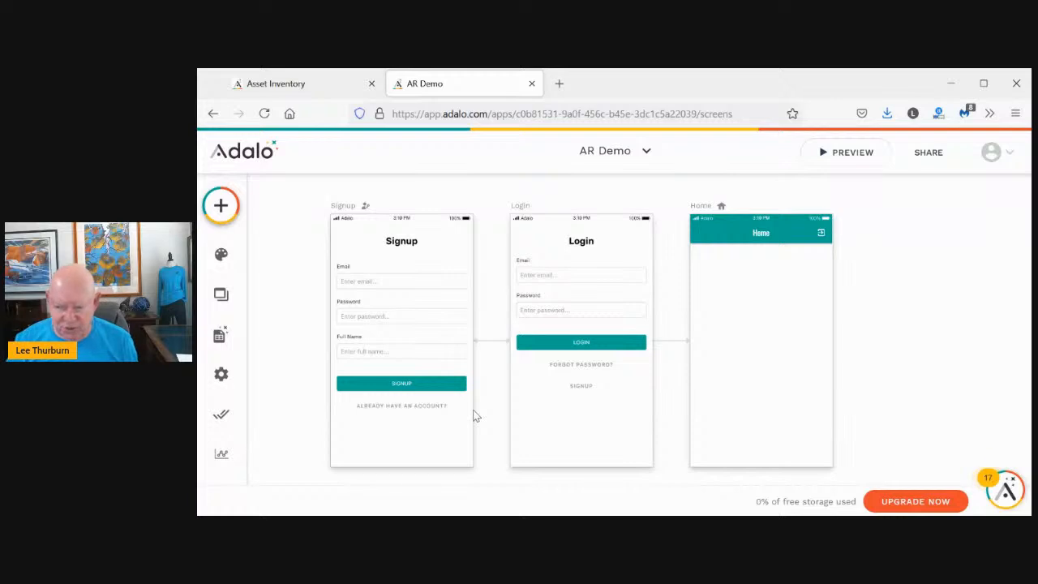
scroll(476, 416, "down", 3)
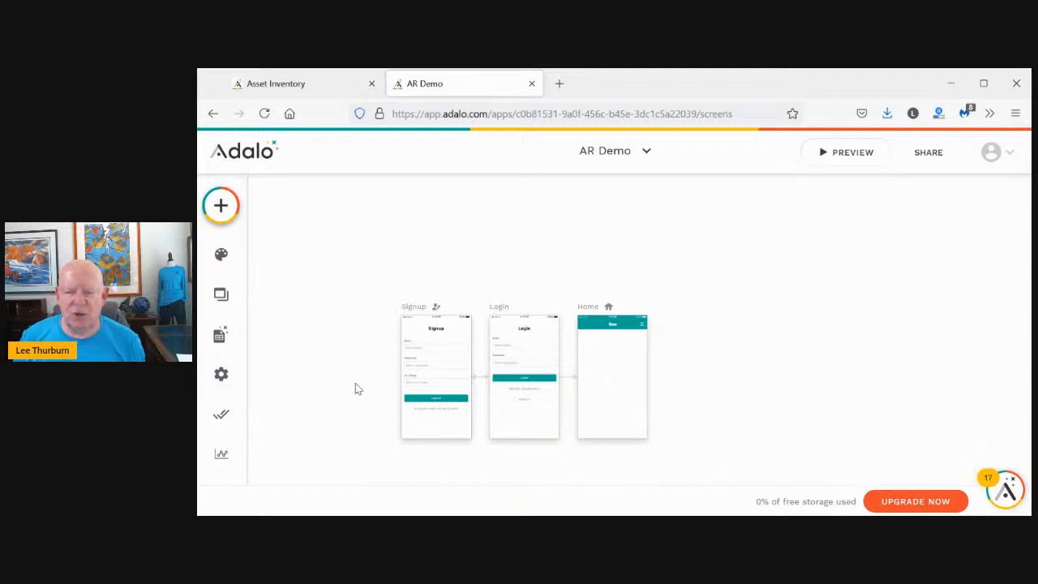
scroll(355, 388, "up", 1)
scroll(355, 388, "down", 2)
scroll(355, 388, "right", 2)
scroll(355, 386, "left", 3)
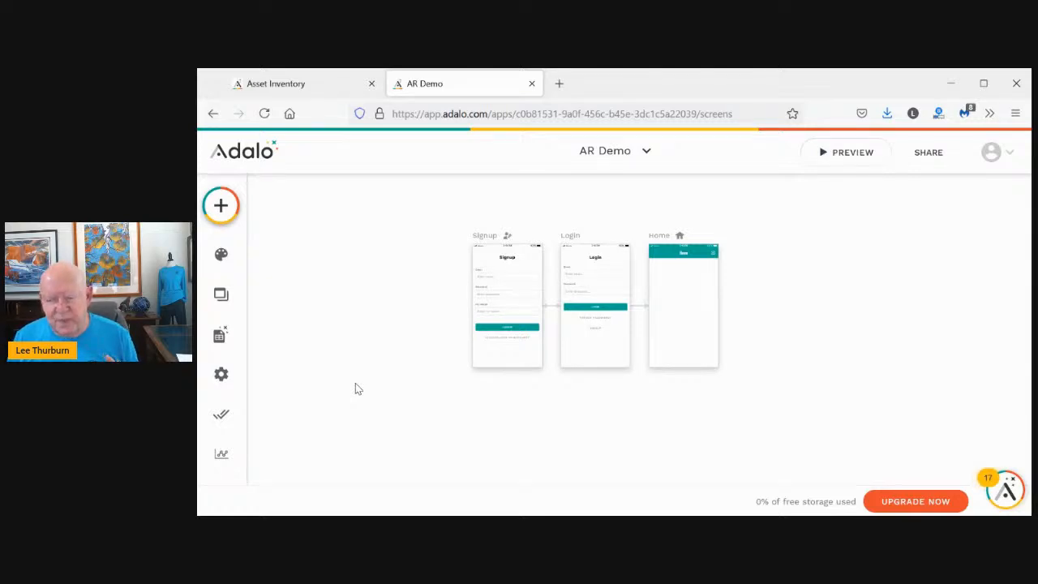
left_click(221, 206)
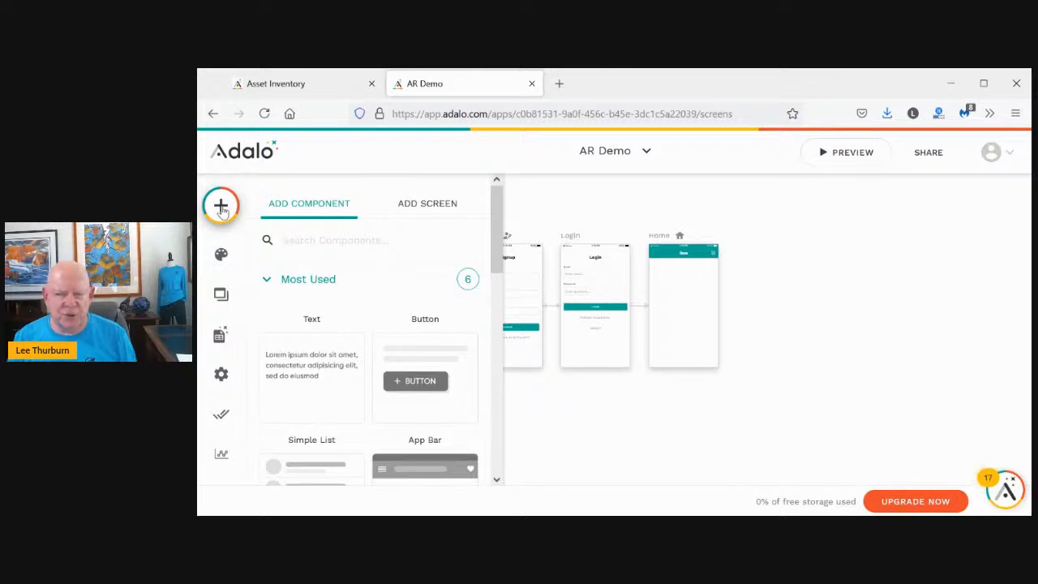
Create a blank screen named Splash and return to the full screen overview
left_click(417, 206)
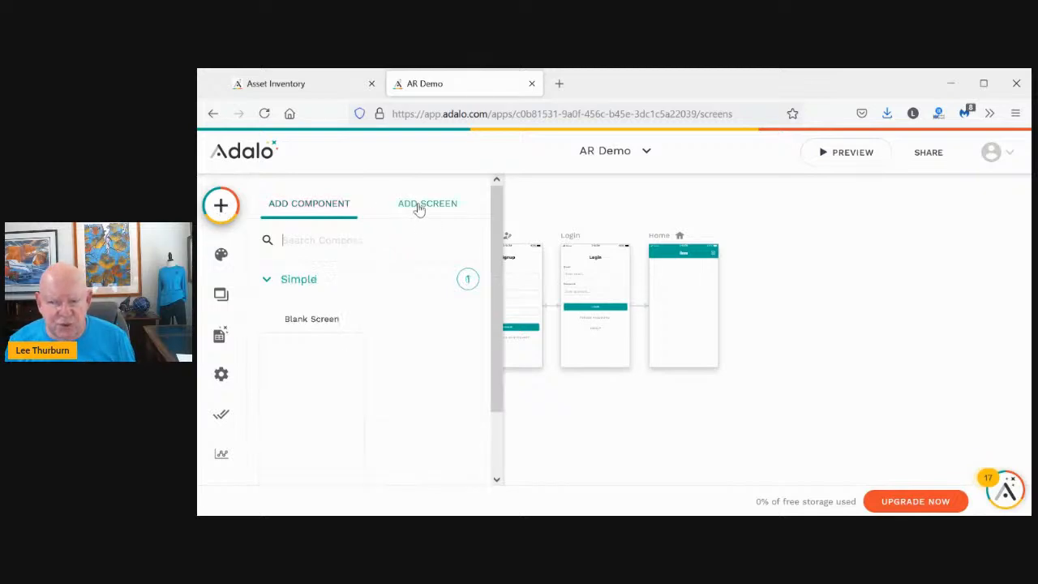
left_click(317, 388)
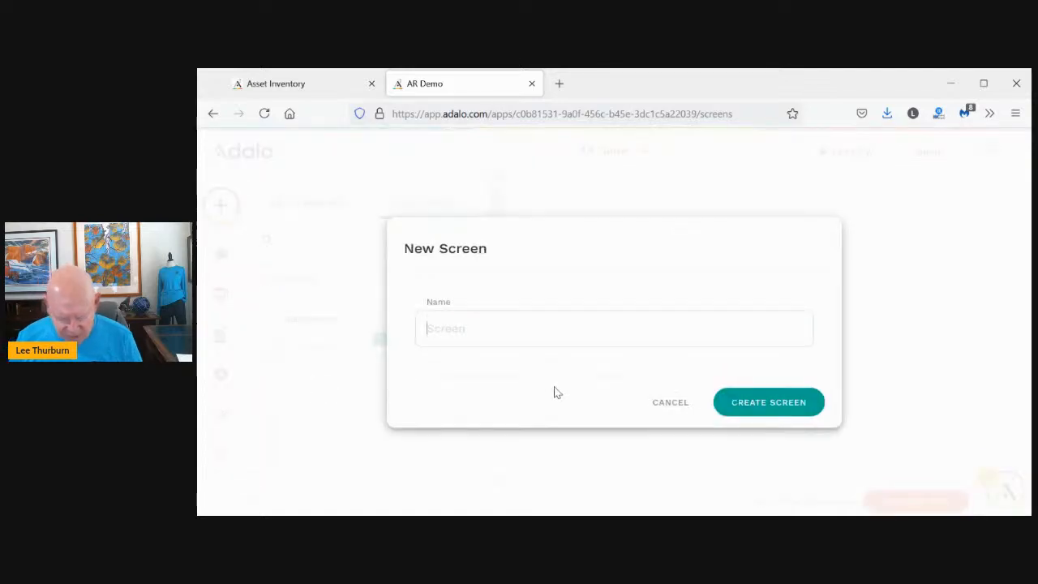
type("Spas")
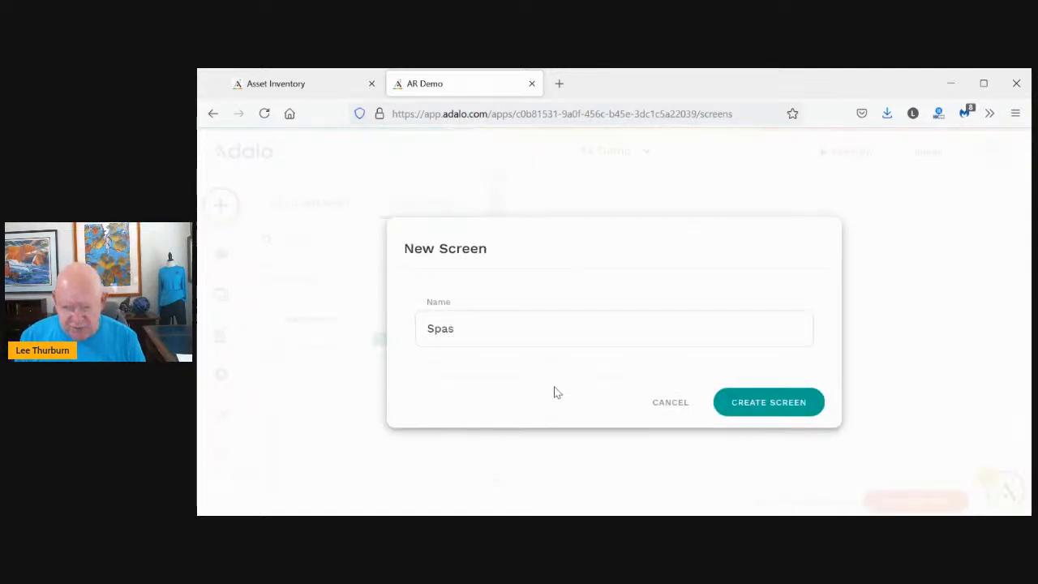
type("ash")
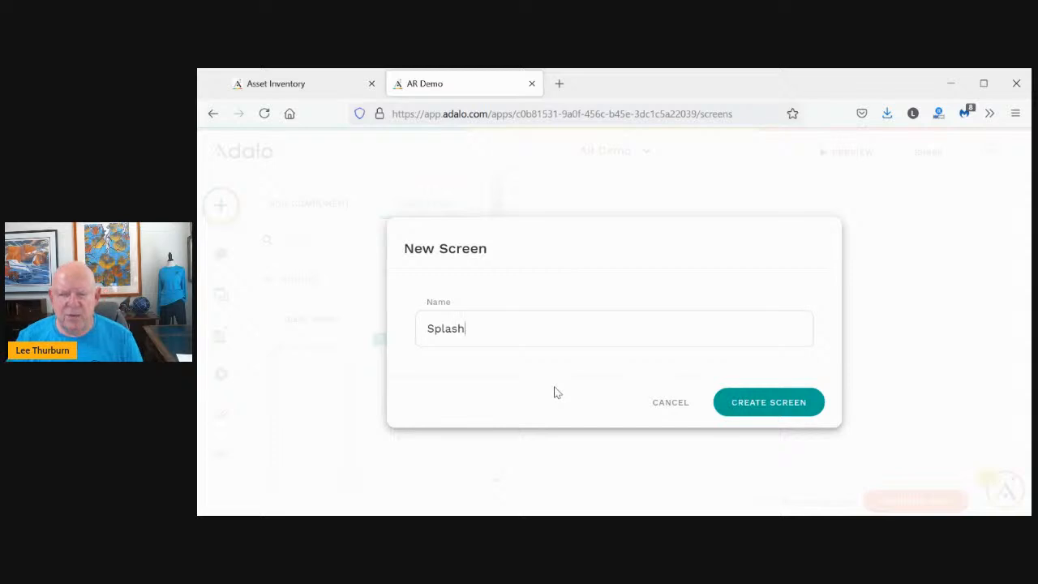
left_click(743, 406)
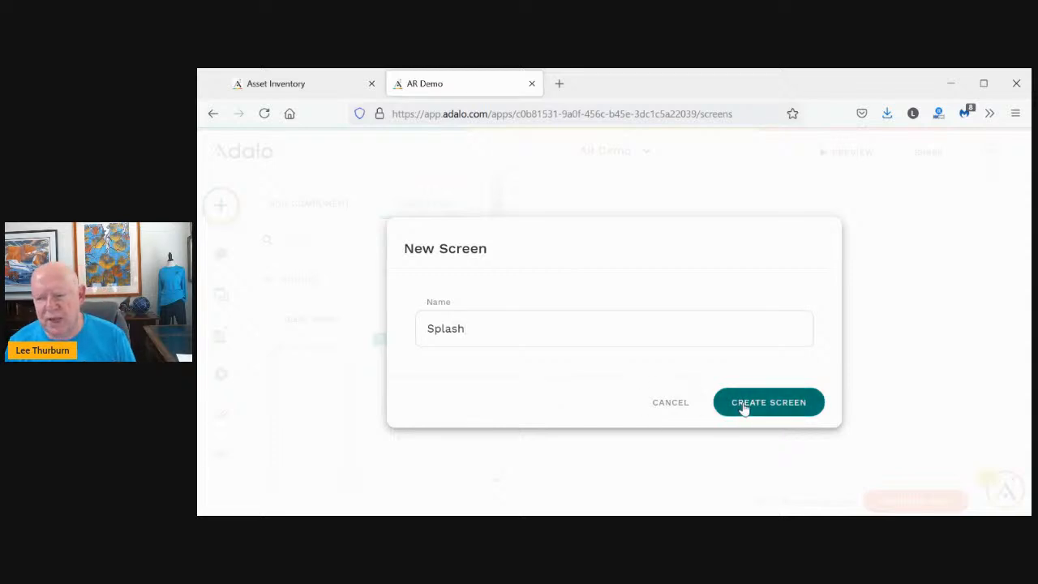
left_click(664, 398)
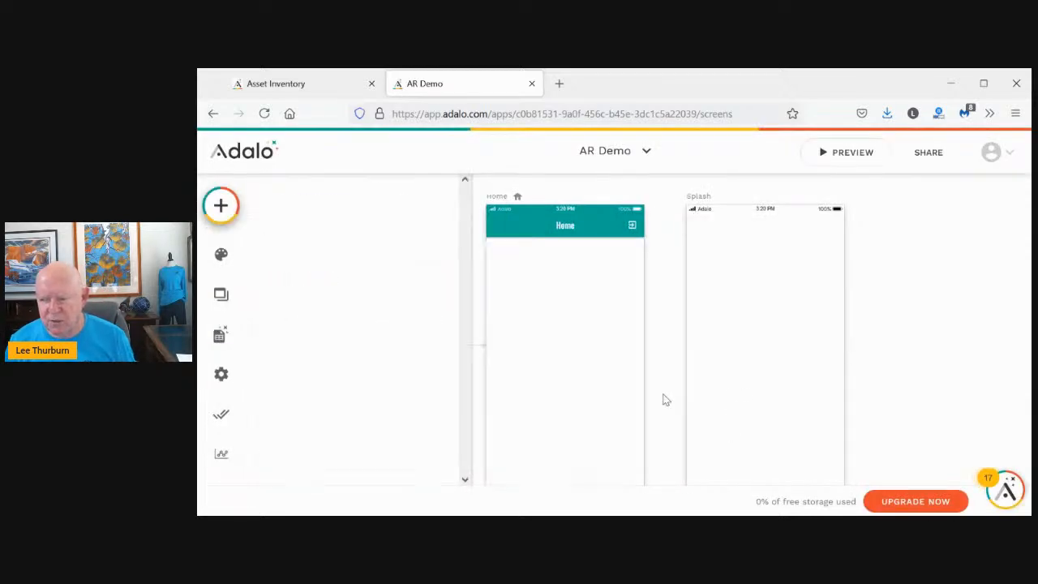
scroll(662, 395, "down", 3)
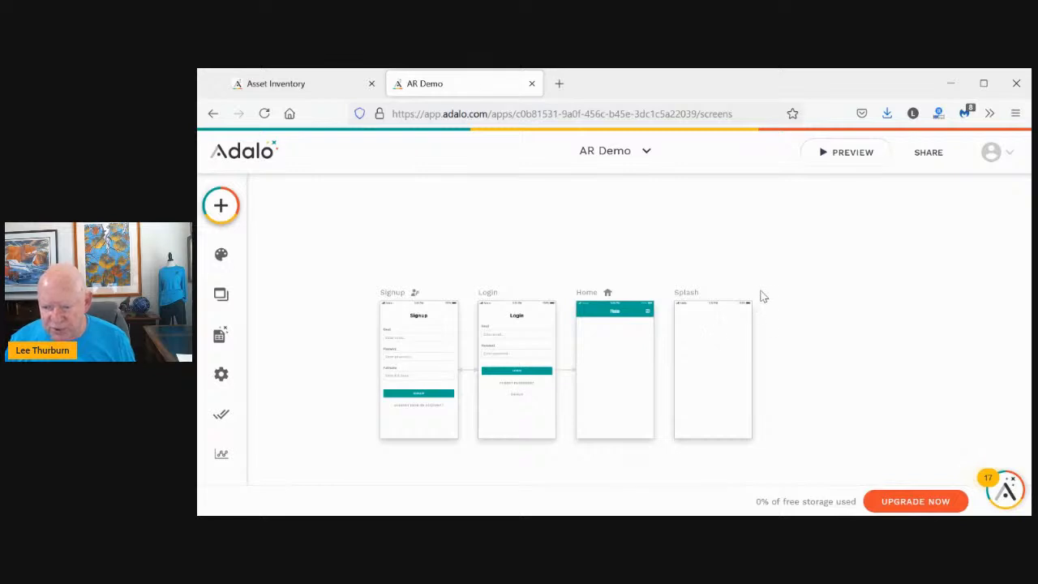
scroll(682, 459, "left", 5)
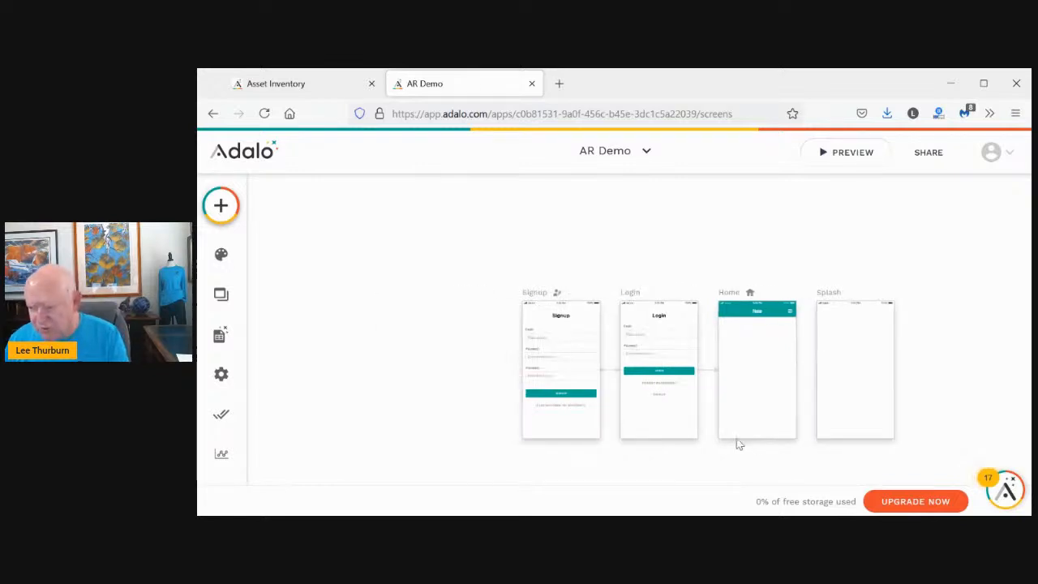
Move the Splash screen to the front of the flow, before Signup
left_click(900, 295)
left_click_drag(900, 295, 502, 294)
left_click(603, 247)
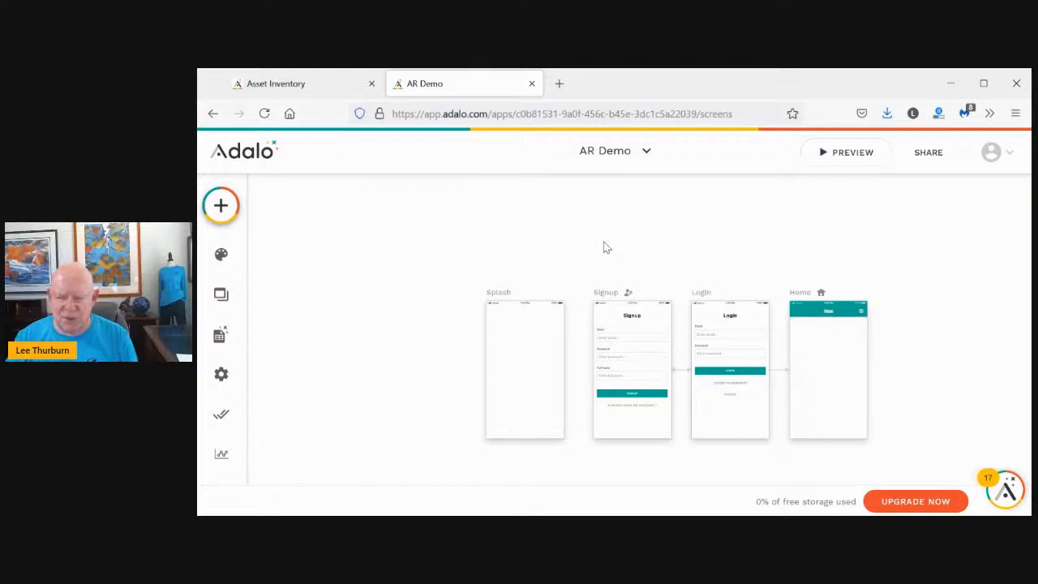
Set the Splash screen's navigation type to Welcome Screen
left_click(493, 298)
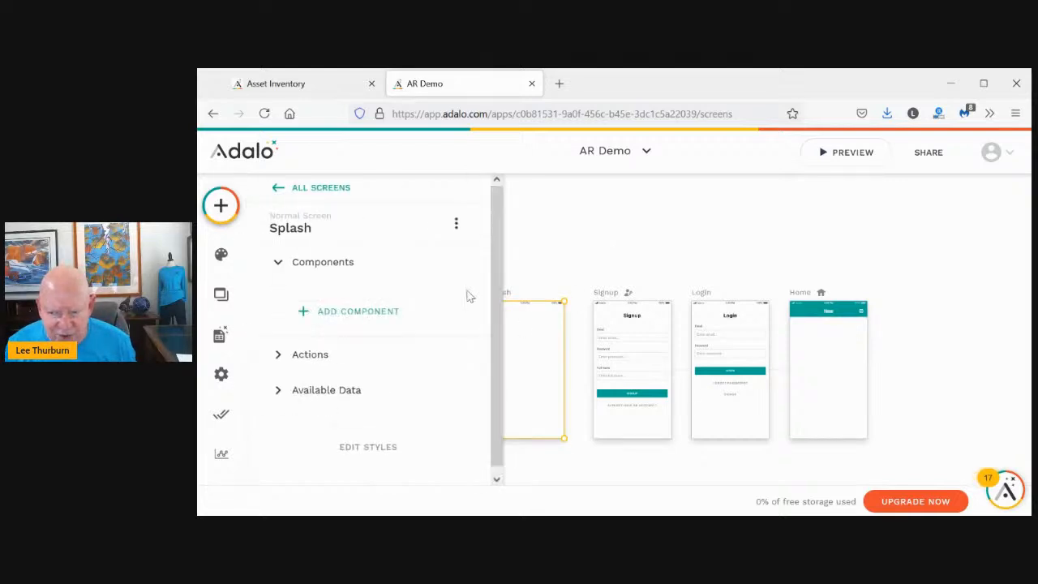
left_click(295, 231)
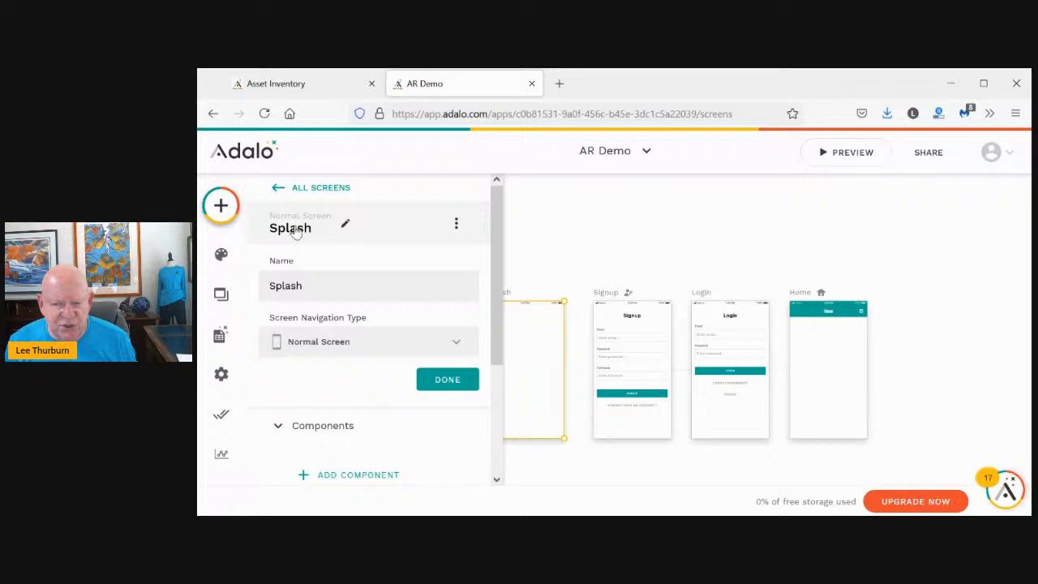
left_click(316, 342)
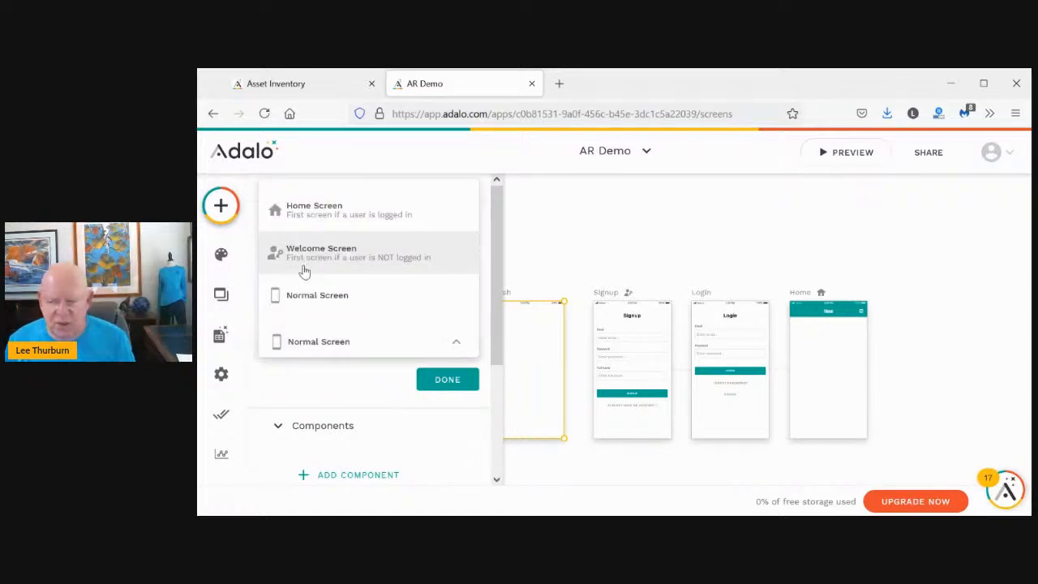
left_click(304, 271)
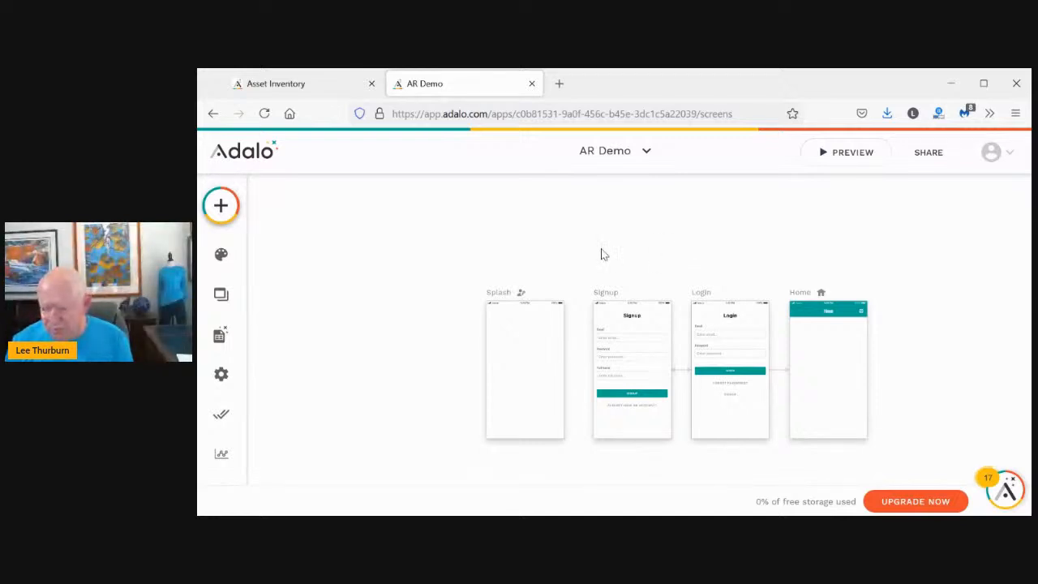
Zoom the page to 120% and drop an Image component onto the Splash screen
key("ctrl+plus")
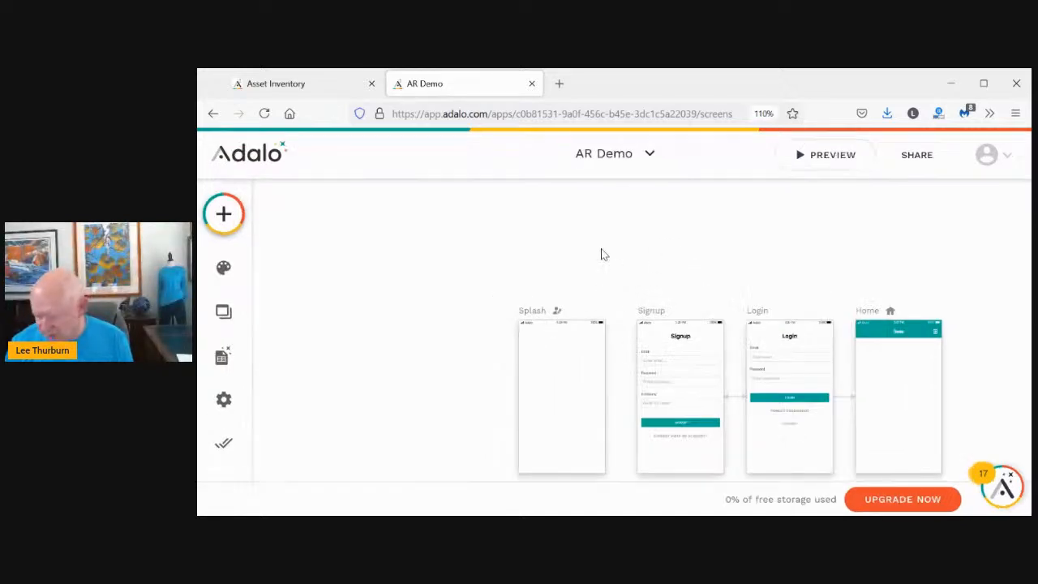
key("ctrl+plus")
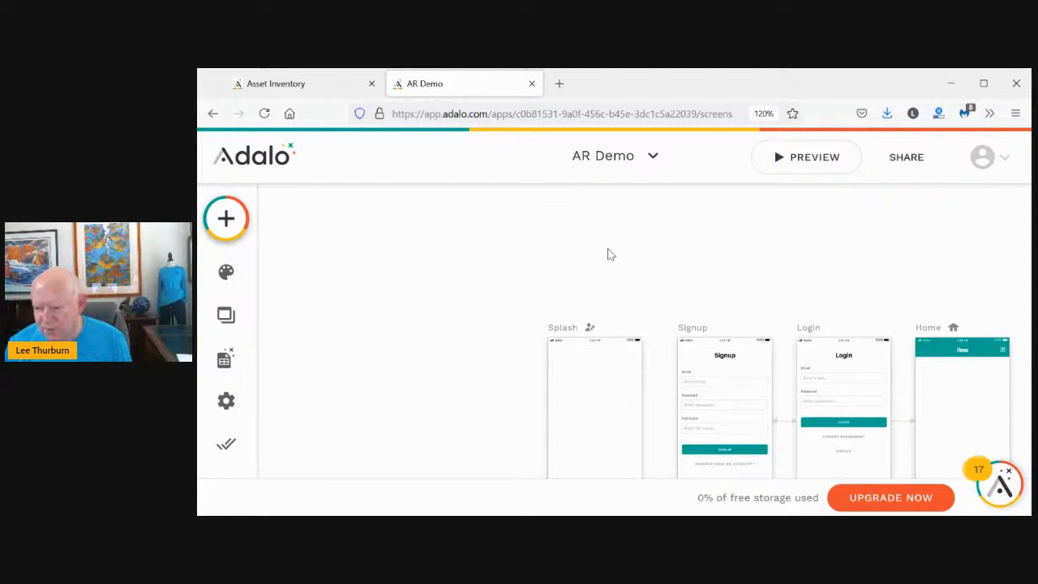
scroll(632, 268, "down", 3)
scroll(653, 308, "up", 2)
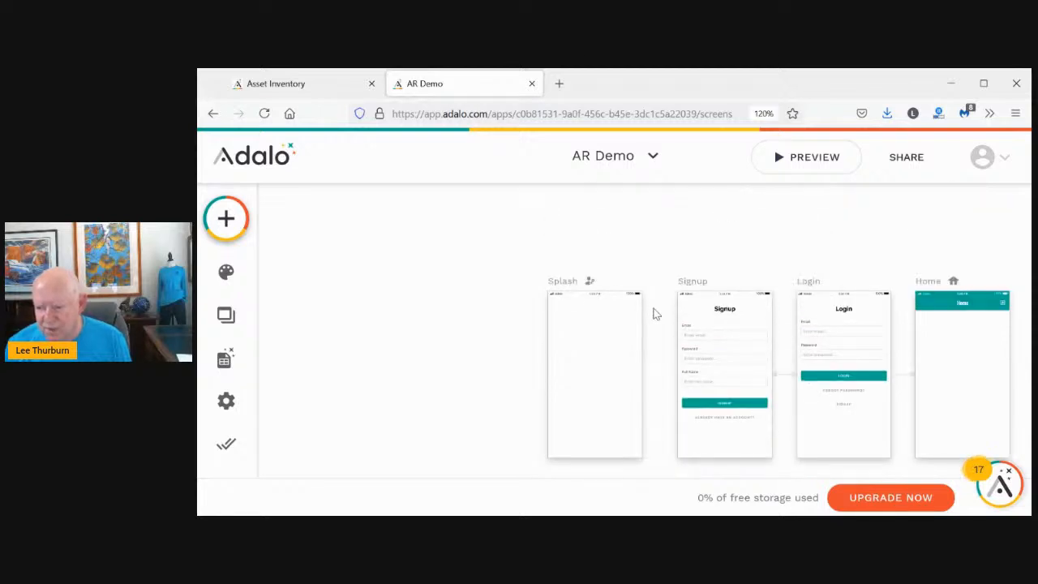
scroll(655, 314, "up", 4)
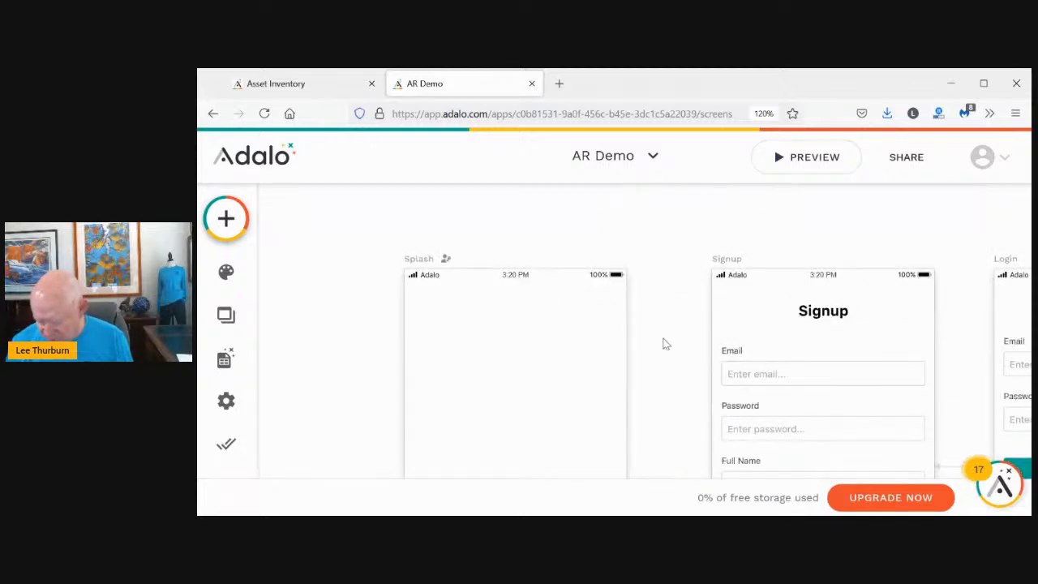
scroll(663, 344, "left", 3)
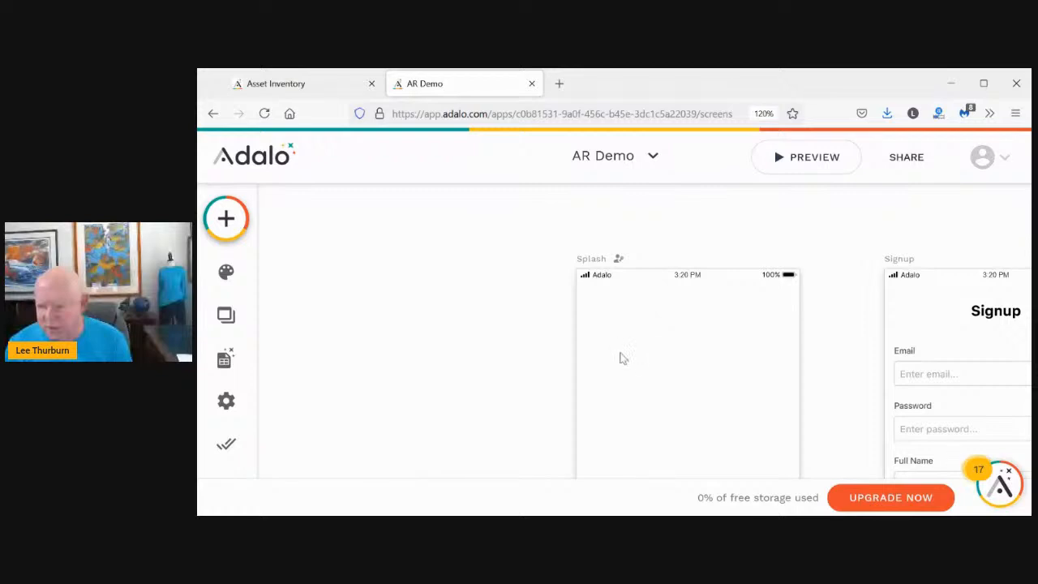
scroll(623, 357, "down", 1)
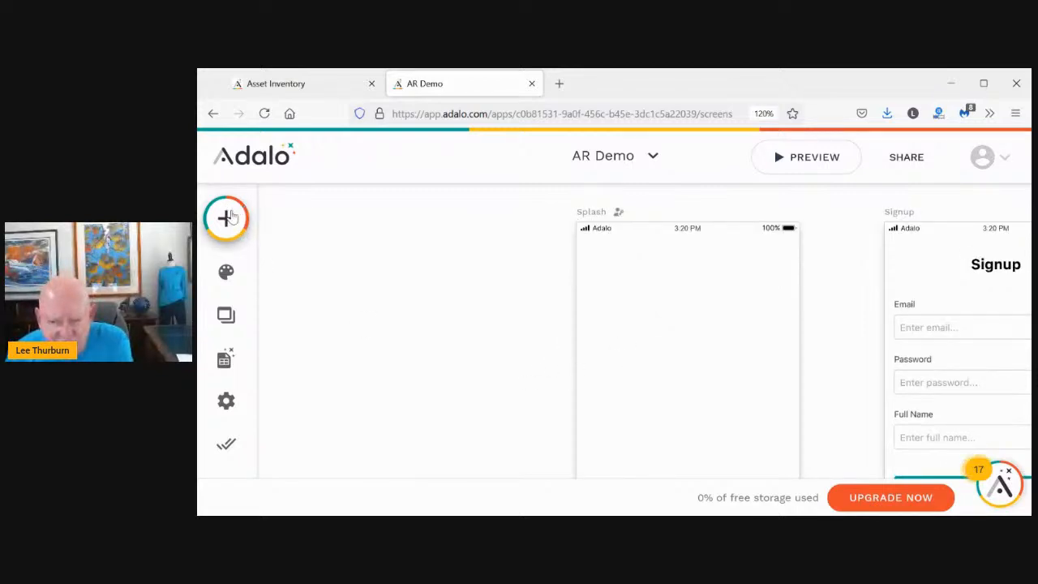
left_click(231, 216)
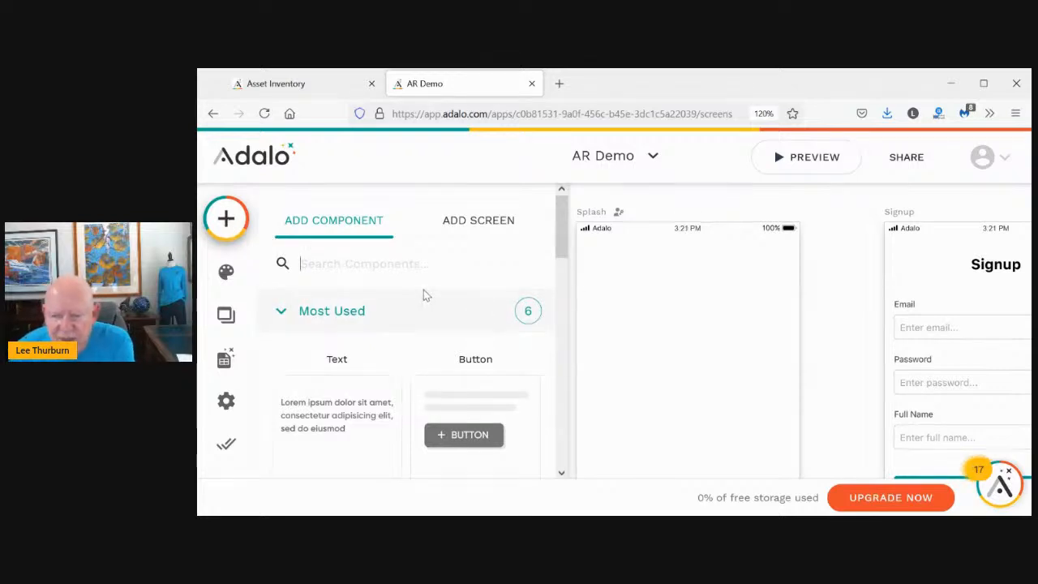
left_click_drag(556, 225, 544, 322)
left_click_drag(336, 361, 688, 328)
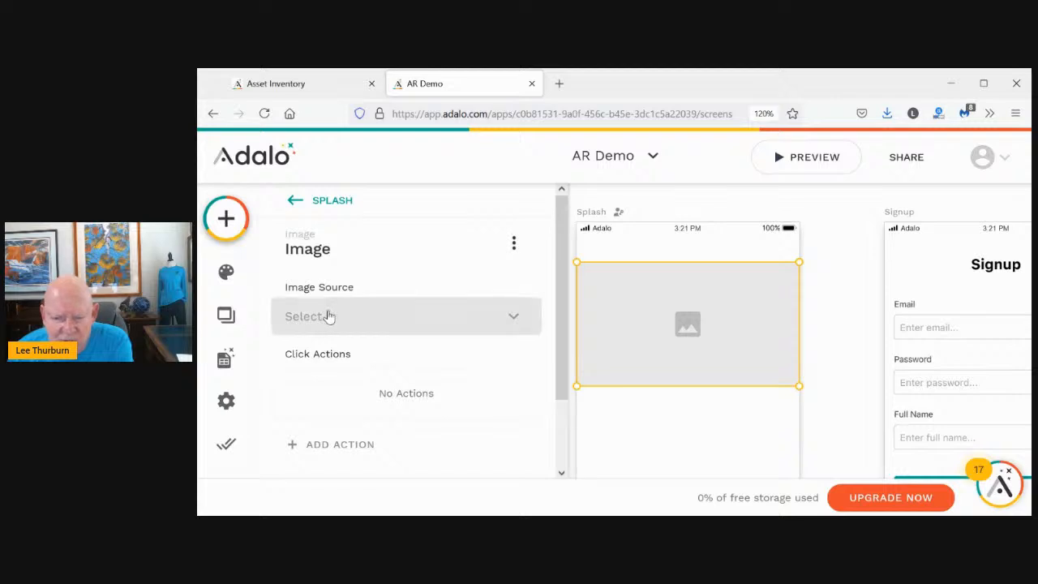
Set the image source to Upload and load 'AppyRocket Logo 1000x1000' from the AppyRocket folder
left_click(330, 316)
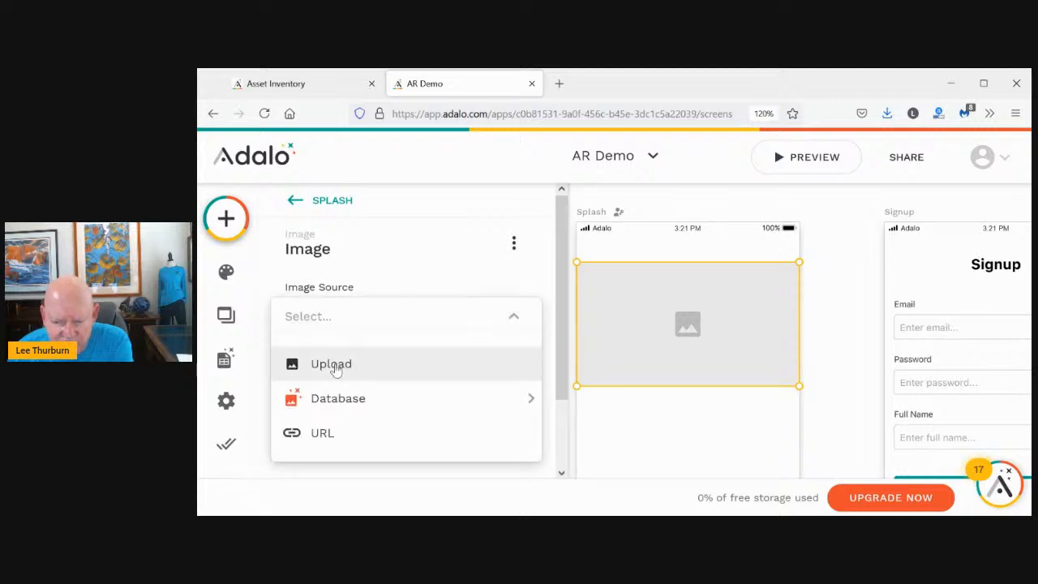
left_click(336, 365)
scroll(352, 358, "down", 2)
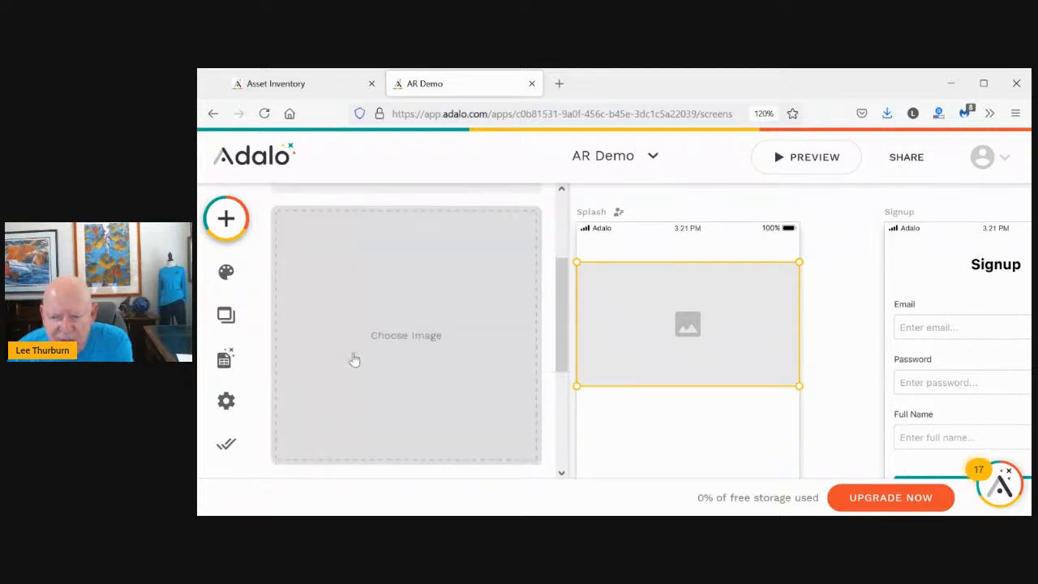
left_click(408, 336)
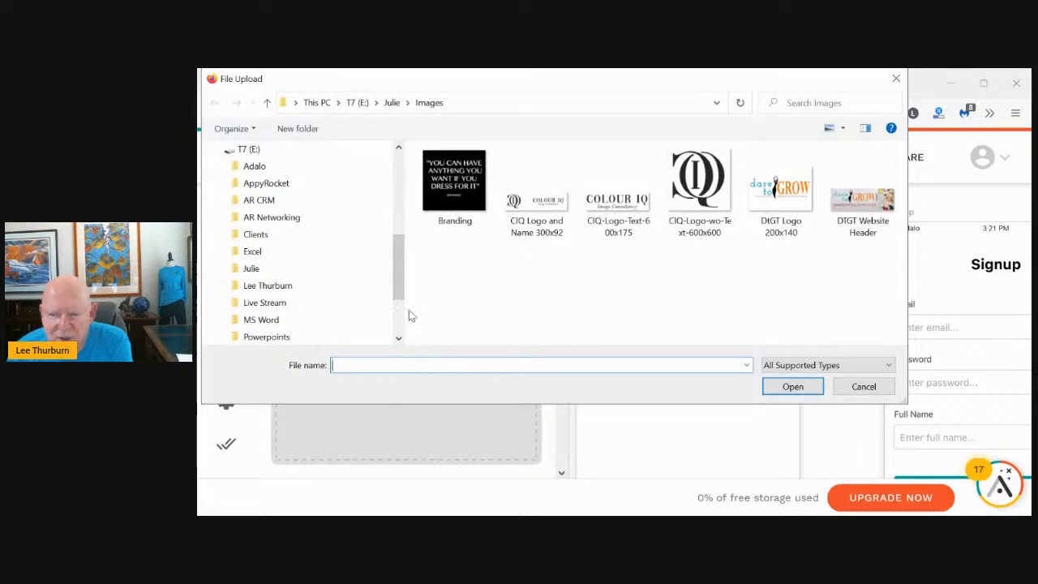
left_click(267, 102)
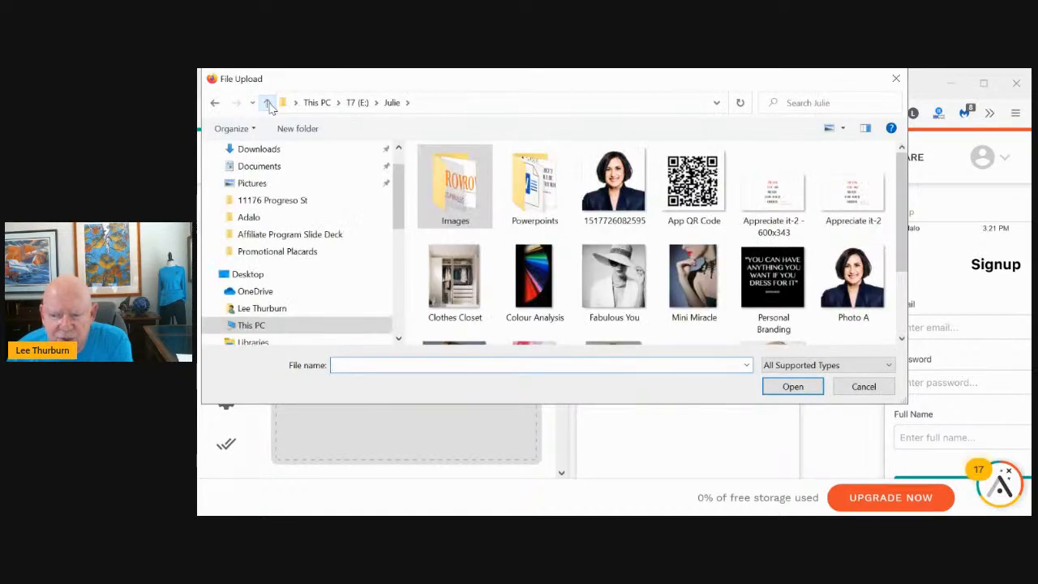
left_click(267, 103)
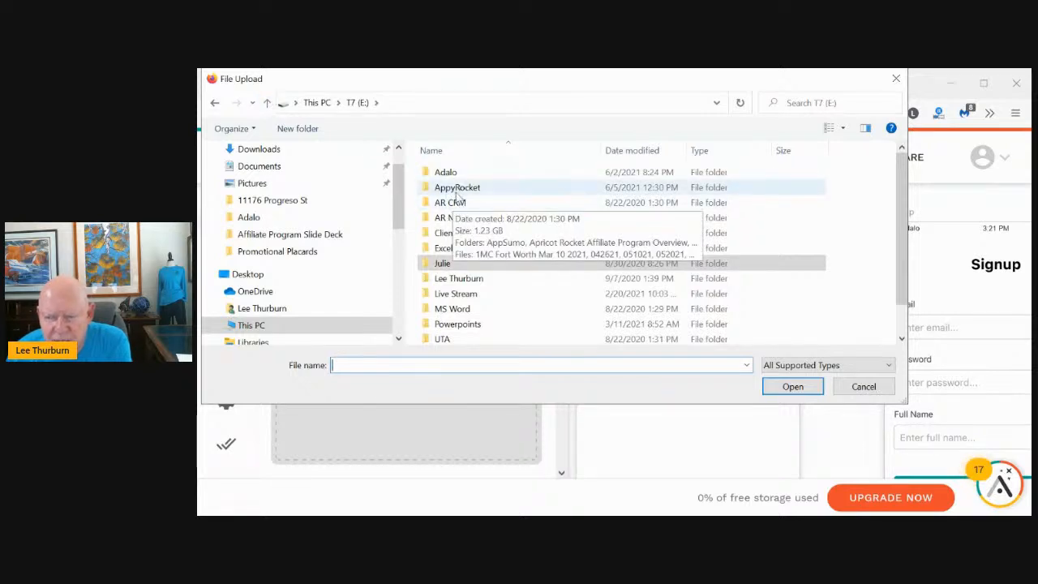
double_click(458, 187)
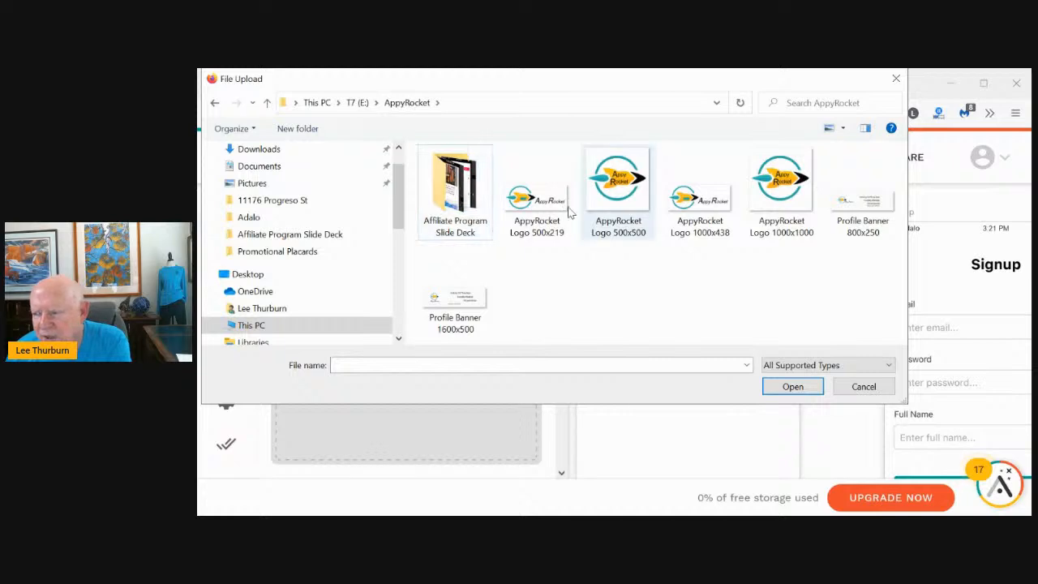
left_click(766, 191)
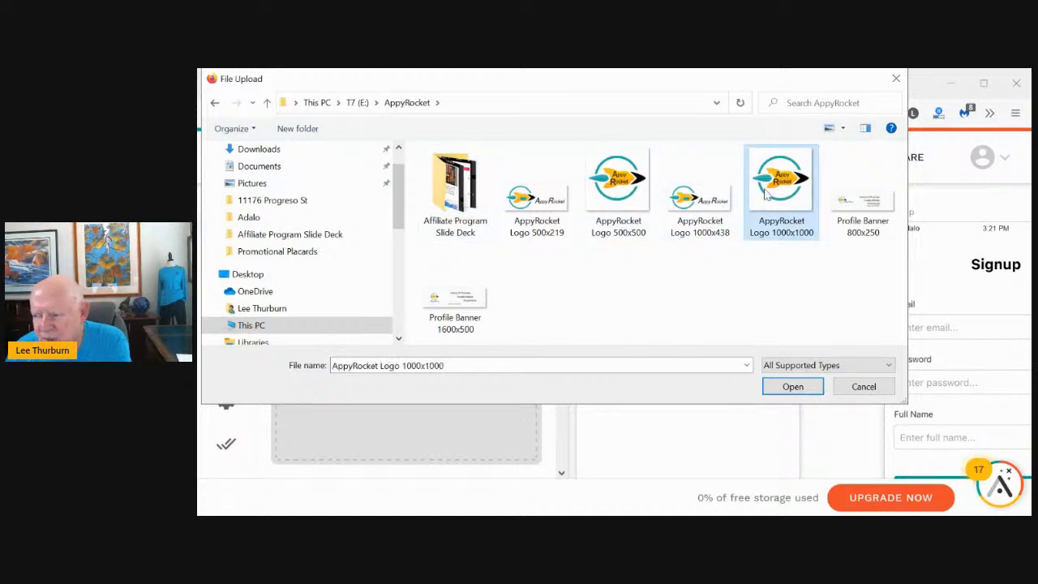
left_click(785, 386)
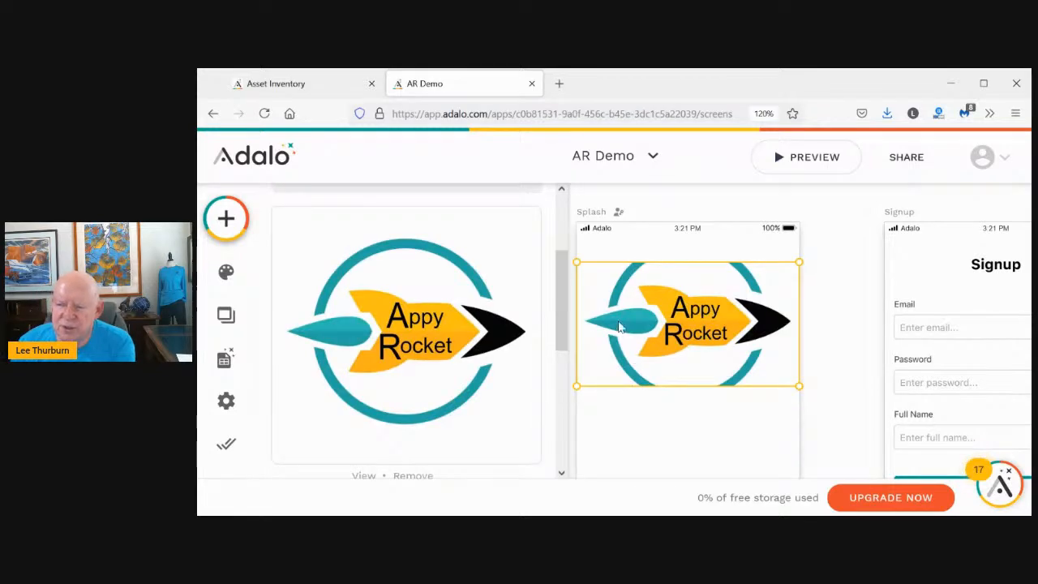
Shrink the AppyRocket logo and centre it horizontally near the top of Splash
left_click_drag(576, 262, 616, 247)
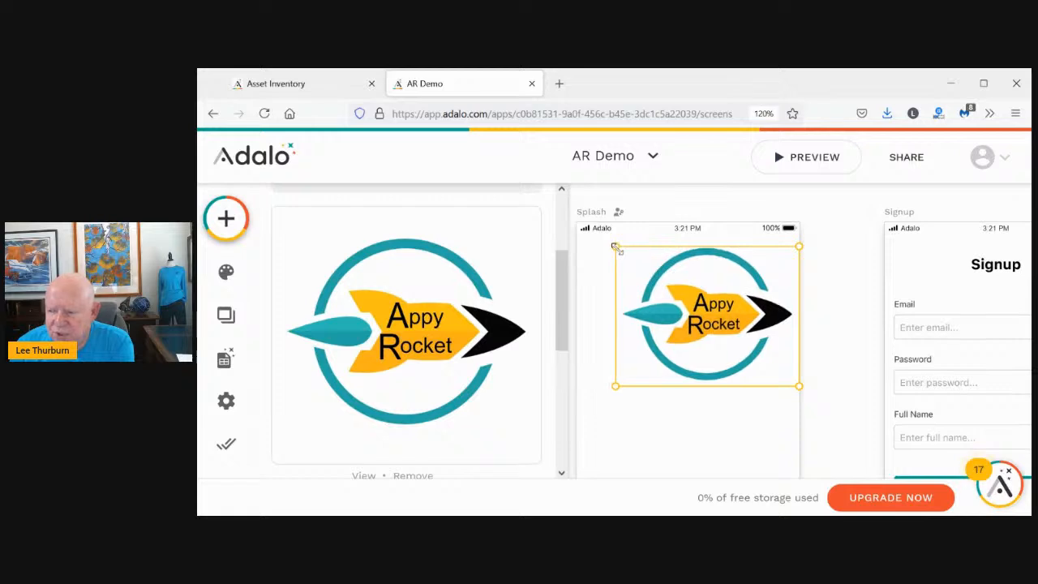
left_click_drag(794, 384, 702, 325)
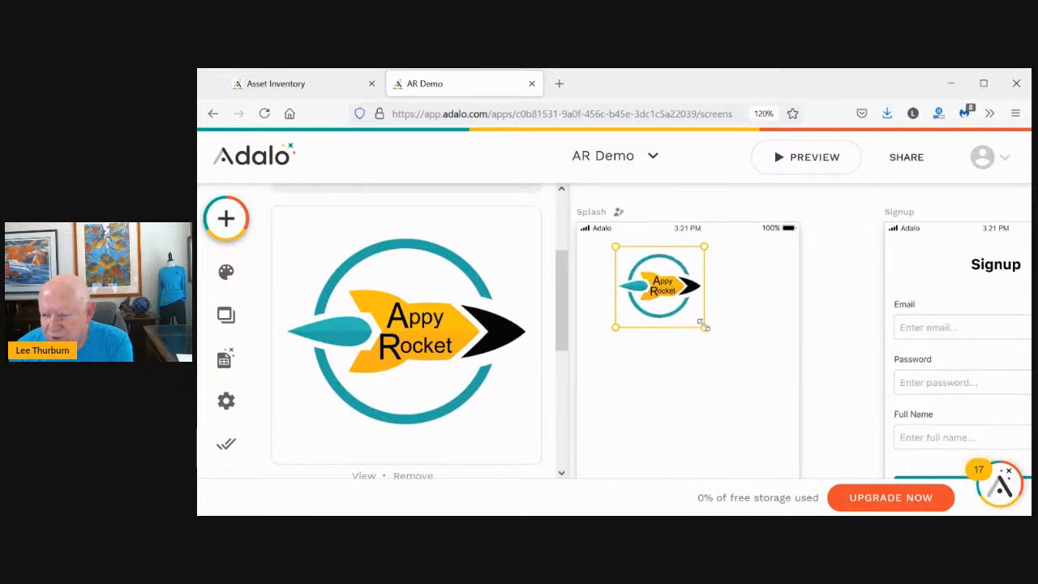
left_click_drag(658, 288, 681, 322)
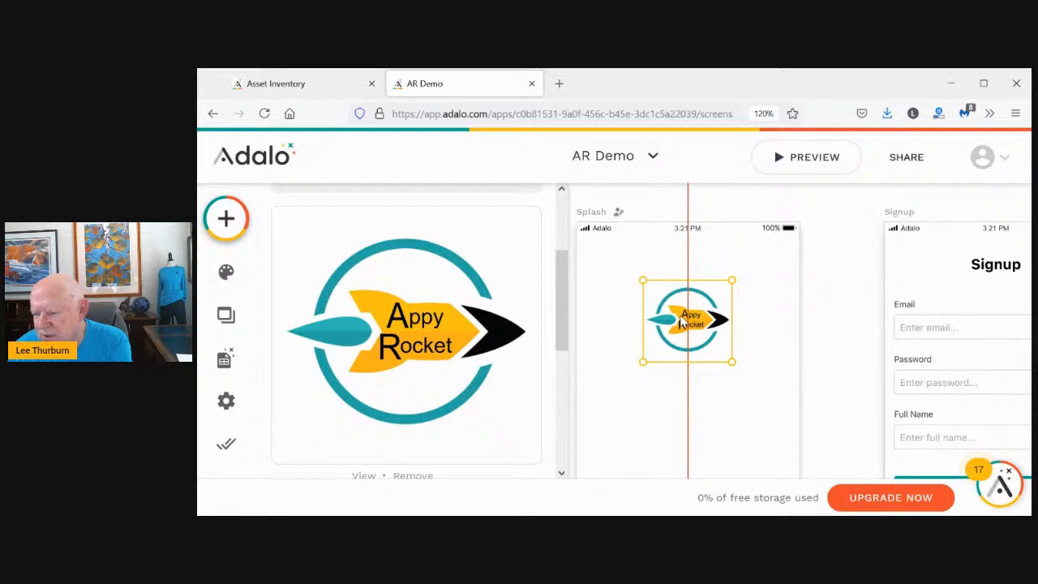
left_click_drag(681, 323, 682, 324)
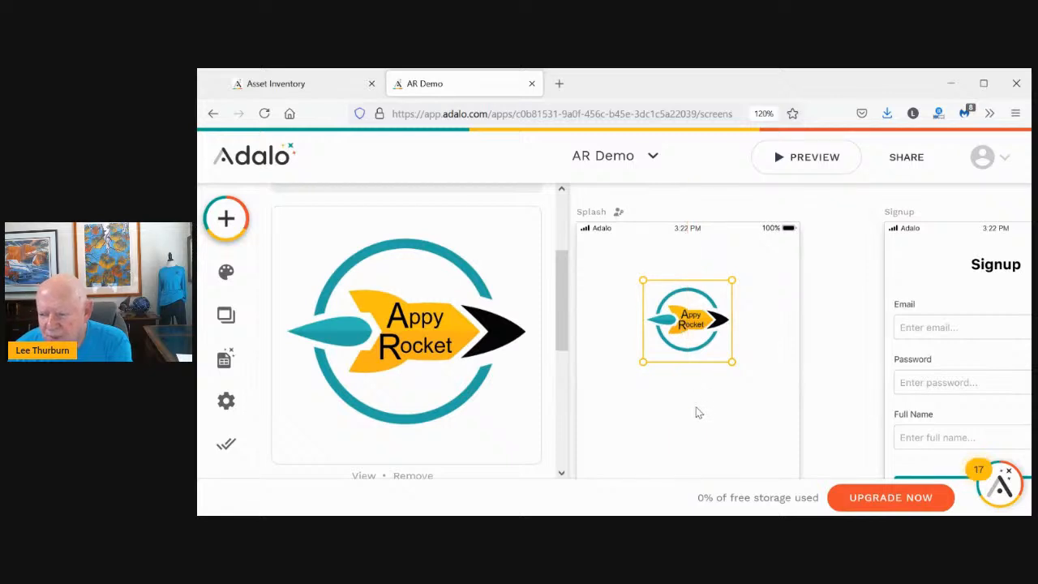
left_click(694, 412)
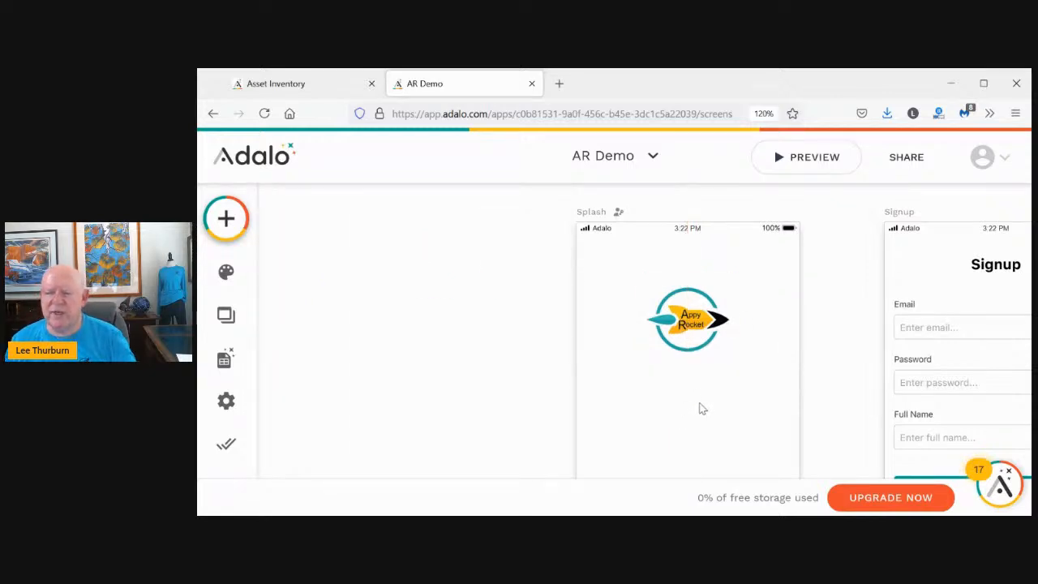
scroll(702, 413, "down", 1)
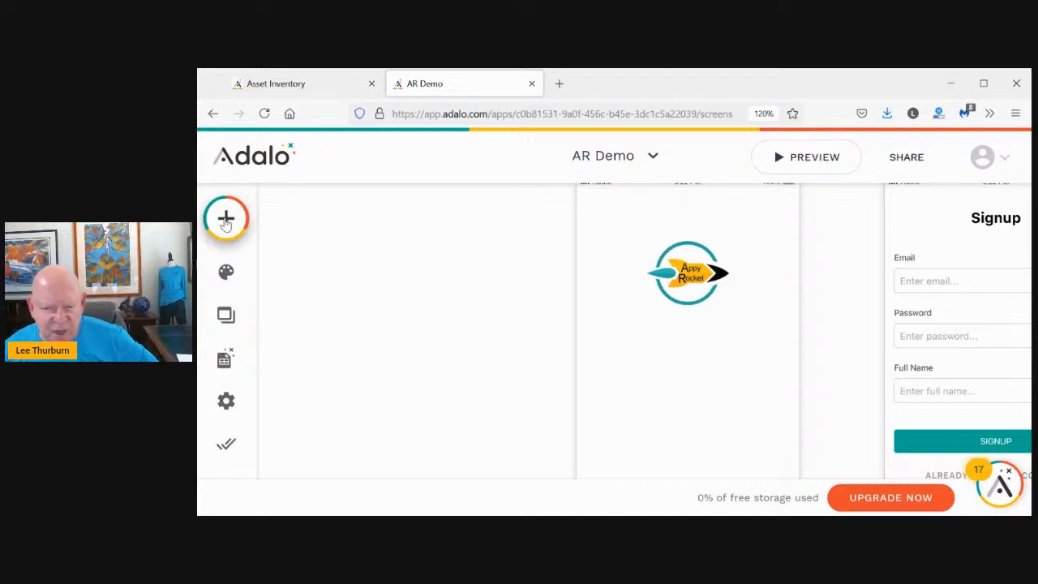
Add a text element below the logo reading 'AppyRocket'
left_click(227, 220)
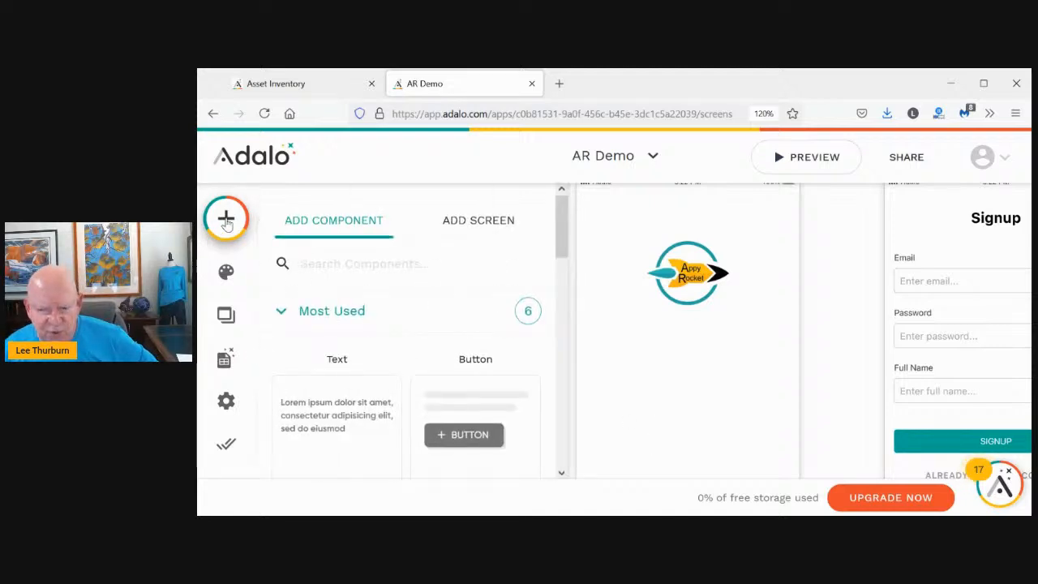
scroll(304, 268, "down", 1)
scroll(304, 268, "down", 1)
left_click_drag(317, 271, 618, 324)
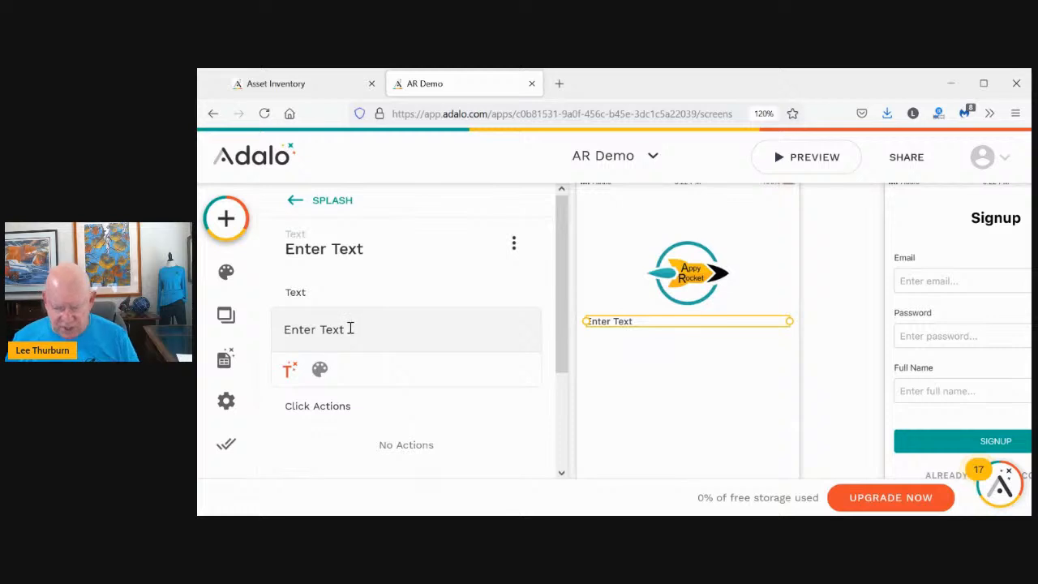
left_click(347, 329)
key("BackSpace")
key("BackSpace")
key("BackSpace")
key("BackSpace")
key("BackSpace")
key("BackSpace")
key("BackSpace")
key("BackSpace")
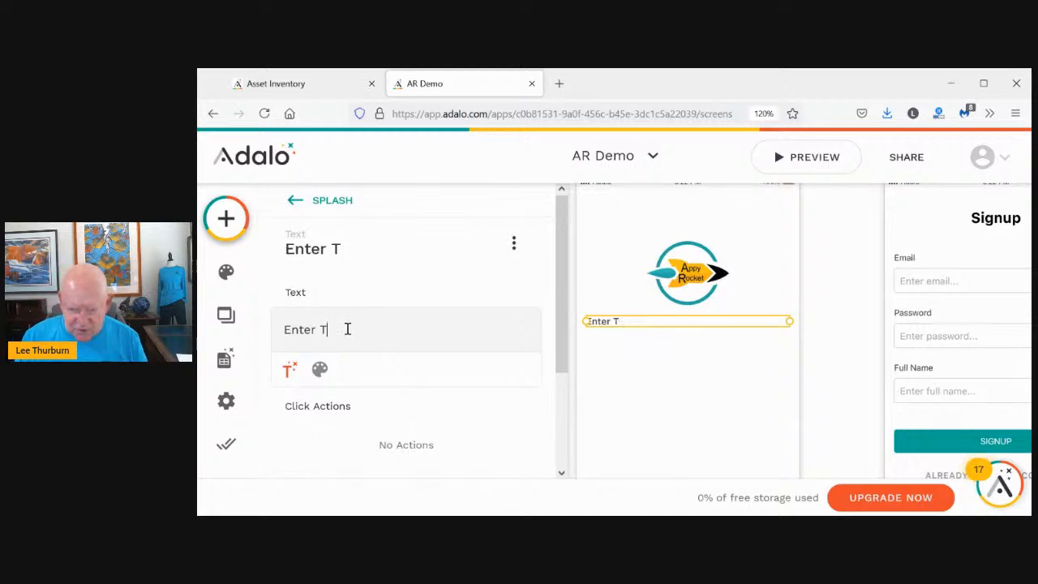
key("BackSpace")
key("BackSpace")
type("AppyRoc")
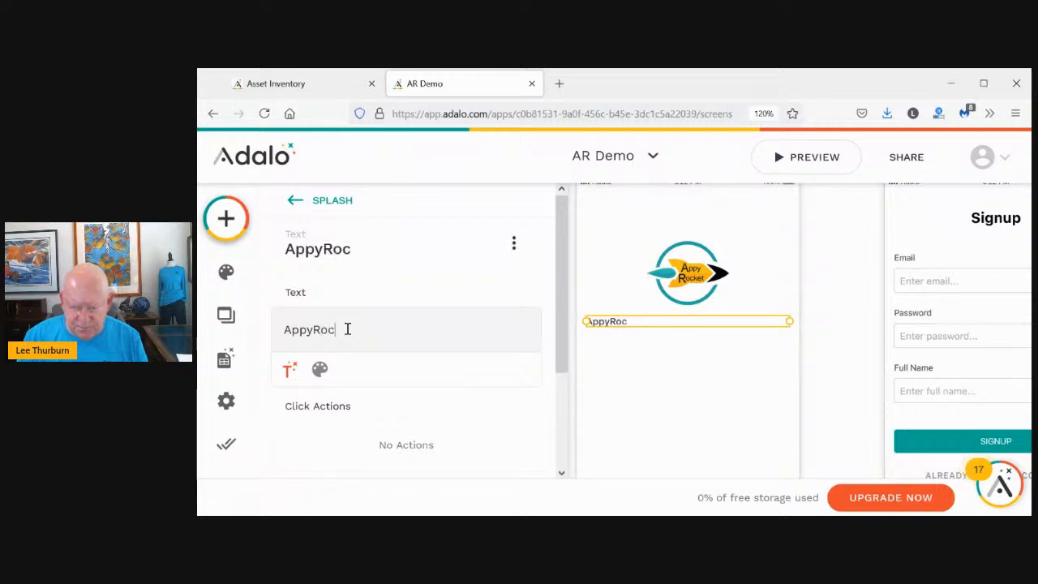
type("ket")
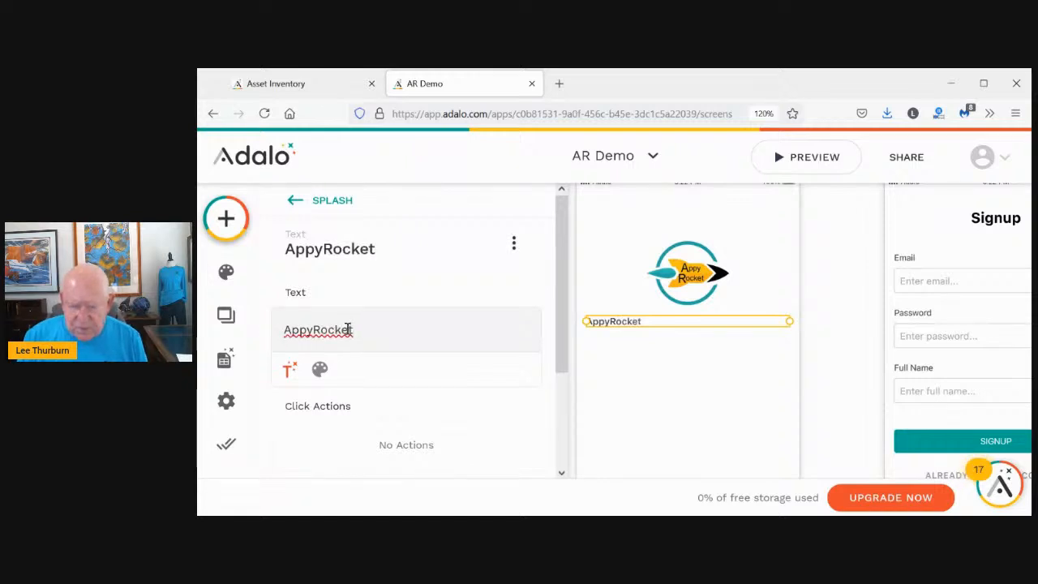
Centre-align the AppyRocket text and set its font size to 24
left_click(321, 374)
left_click(498, 372)
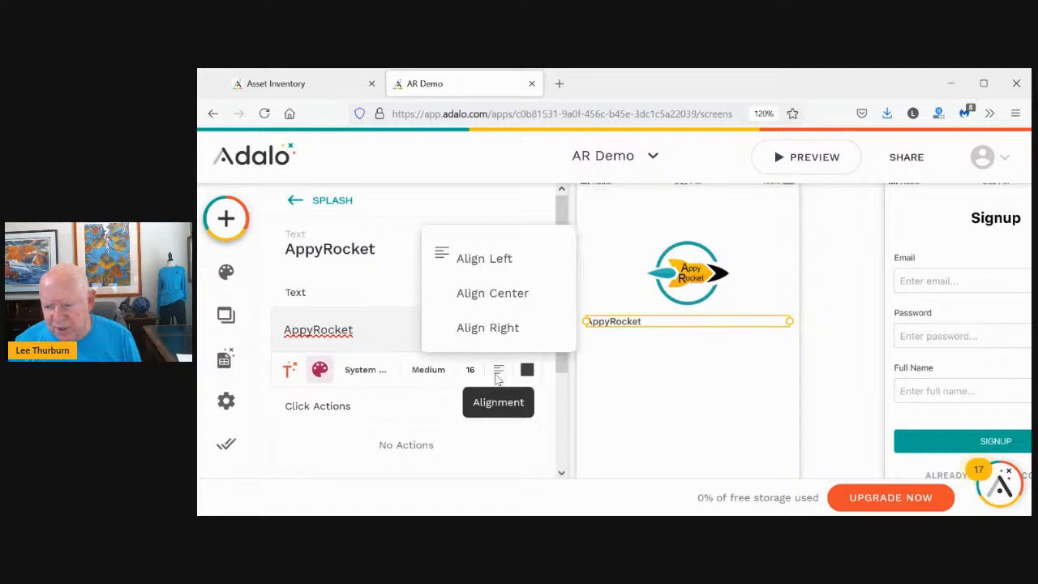
left_click(495, 294)
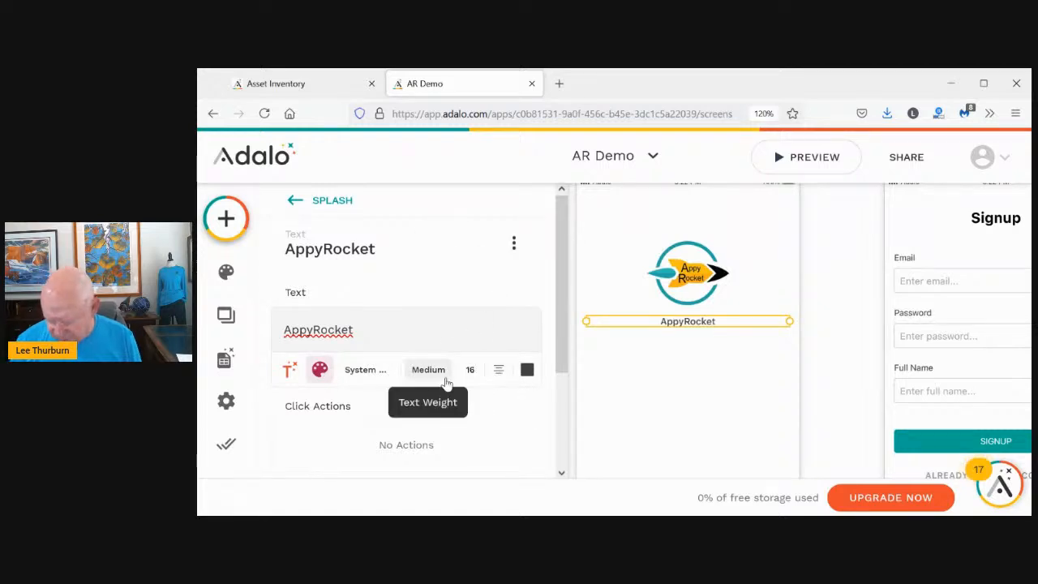
key("BackSpace")
key("BackSpace")
type("24")
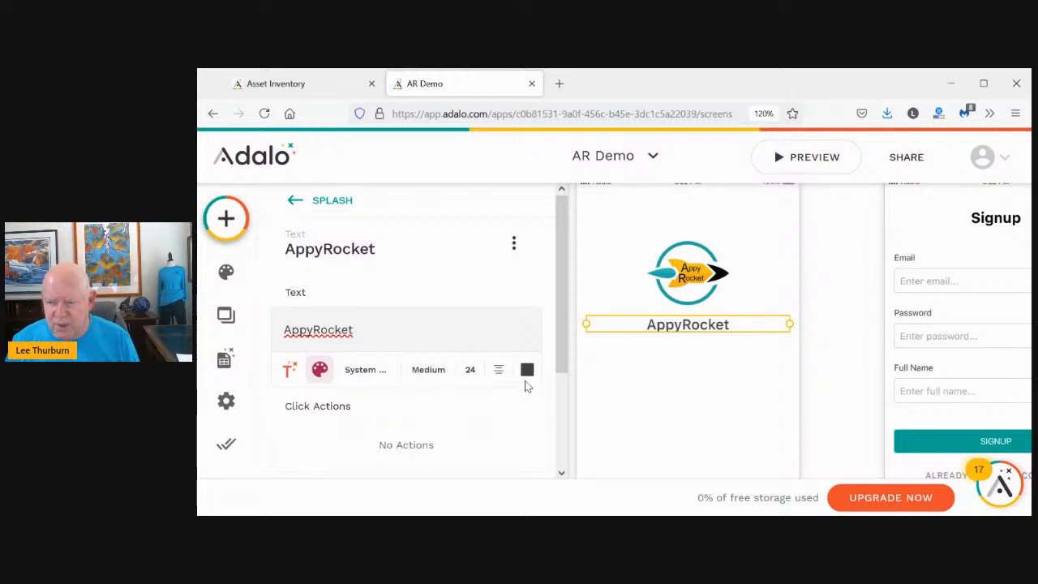
left_click(625, 379)
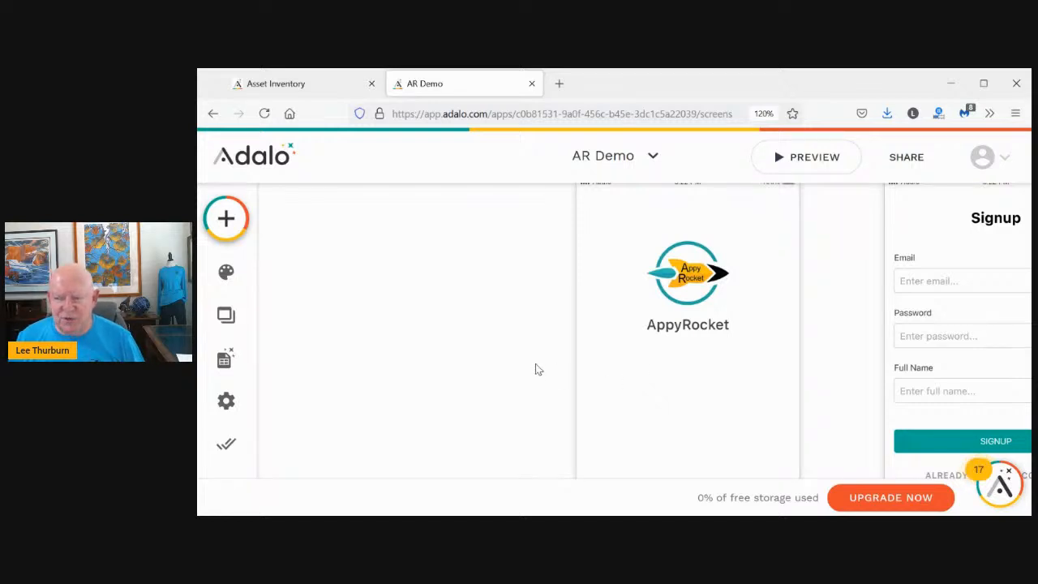
left_click(688, 332)
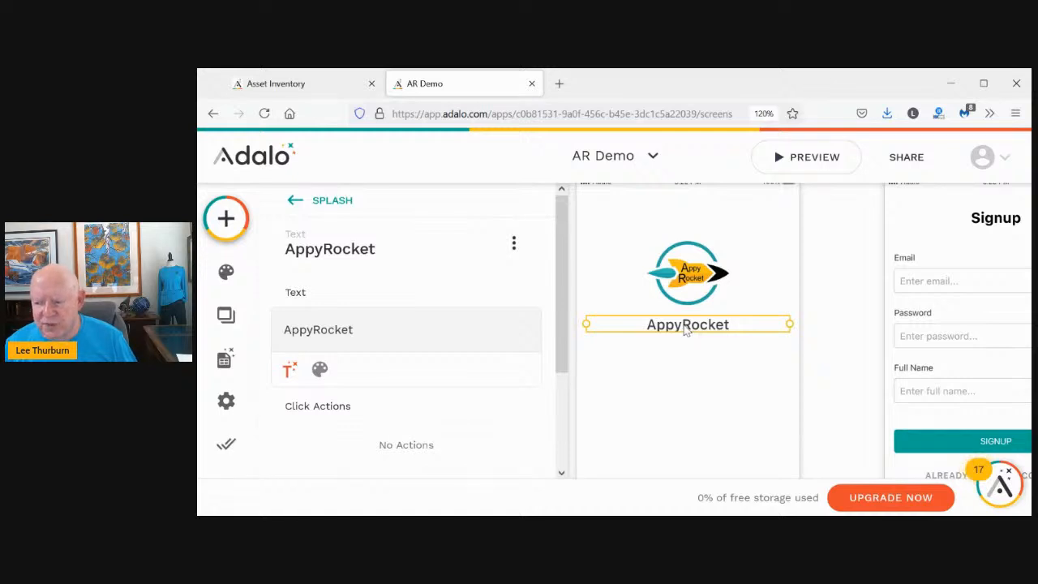
Duplicate the AppyRocket title below itself and change the first copy to the contact's full name
key("ctrl+d")
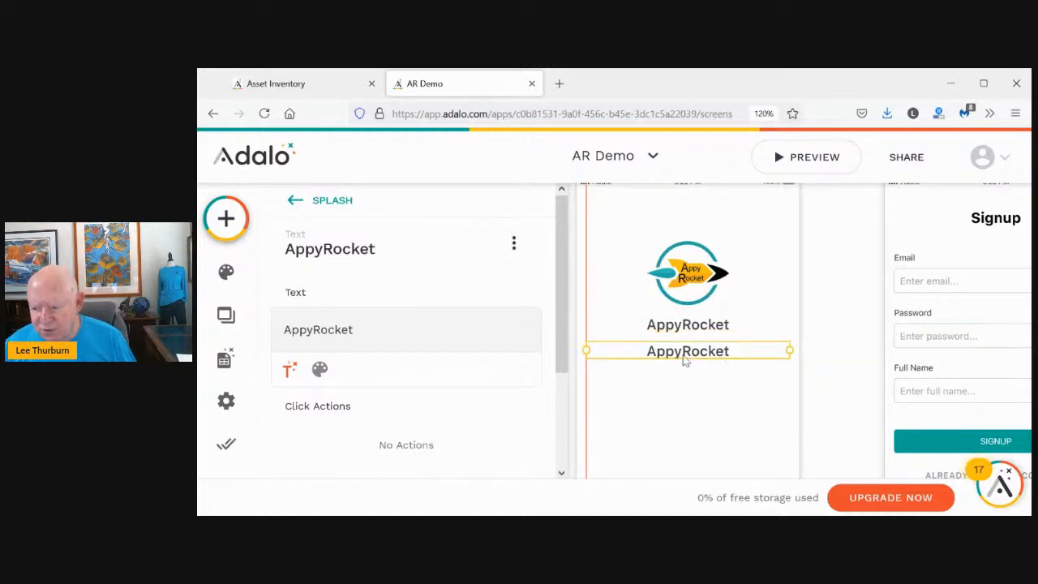
left_click_drag(683, 358, 683, 357)
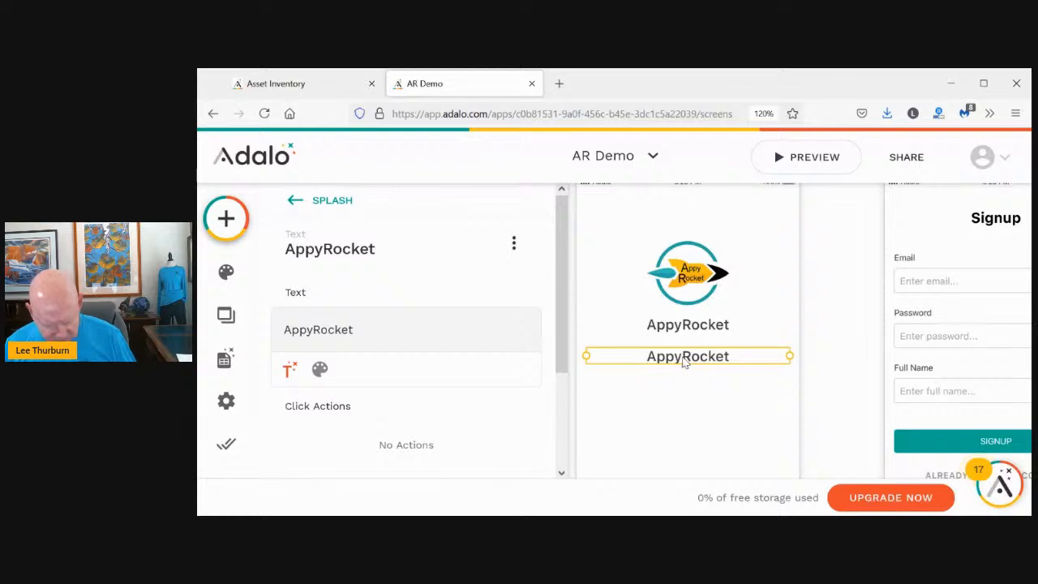
left_click_drag(678, 357, 678, 397)
left_click(683, 360)
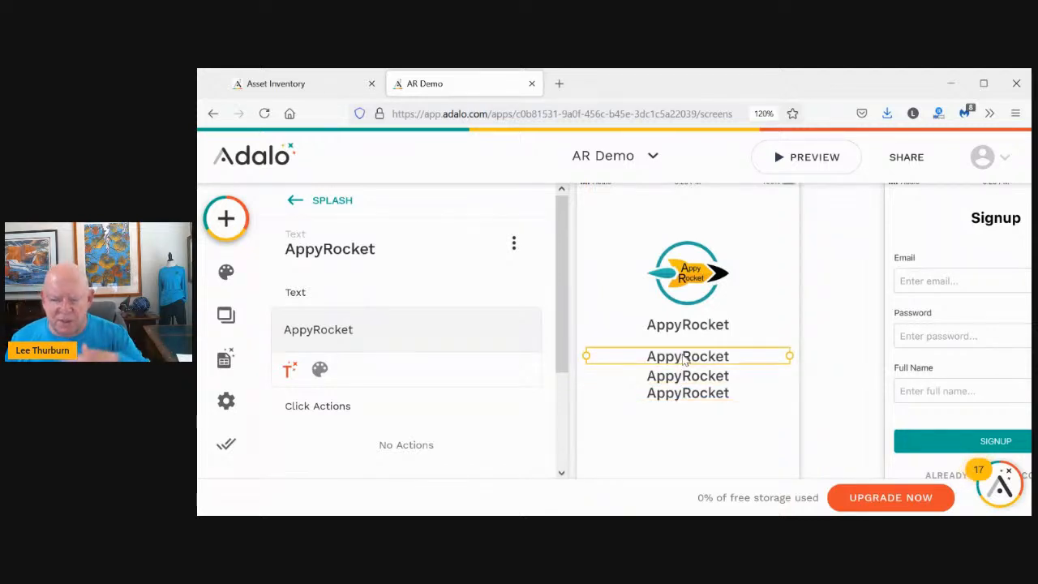
left_click(360, 330)
key("BackSpace")
key("BackSpace")
key("BackSpace")
key("BackSpace")
key("BackSpace")
key("BackSpace")
key("BackSpace")
key("BackSpace")
key("BackSpace")
key("BackSpace")
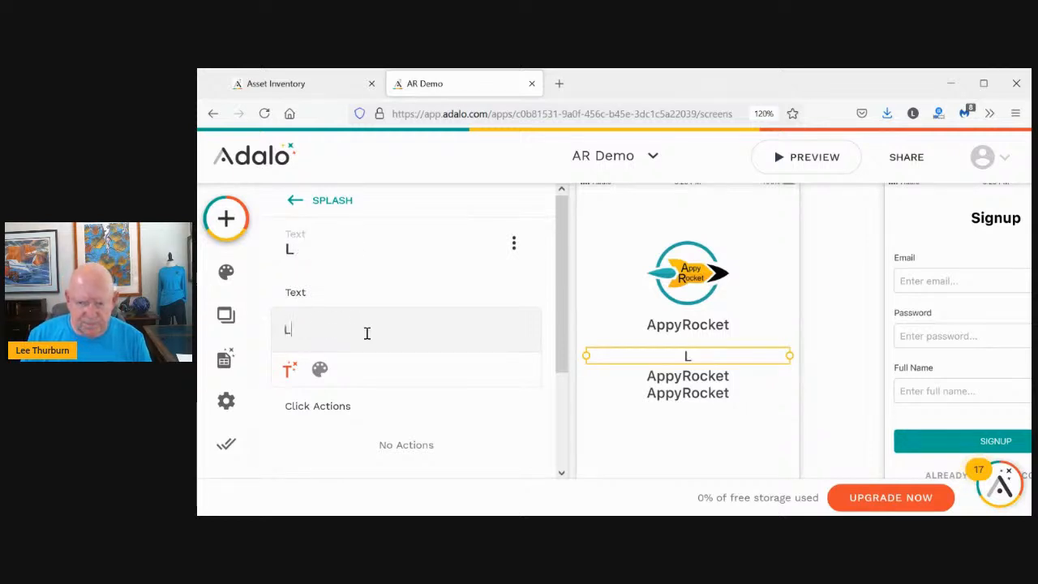
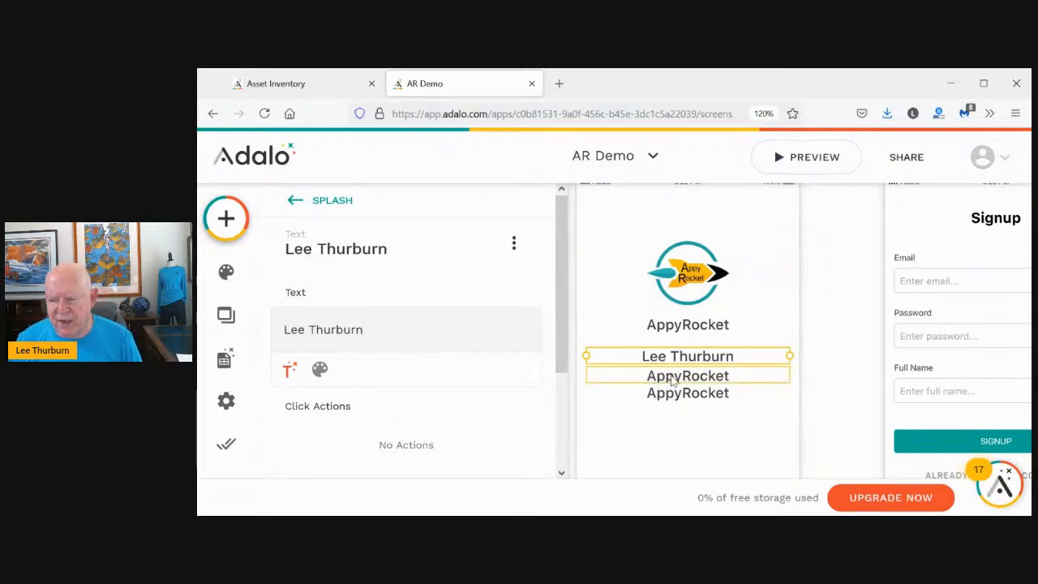
Change the other two copies to the contact's phone number and e-mail address
left_click(672, 384)
left_click(384, 326)
key("BackSpace")
key("BackSpace")
key("BackSpace")
key("BackSpace")
key("BackSpace")
key("BackSpace")
key("BackSpace")
key("BackSpace")
key("BackSpace")
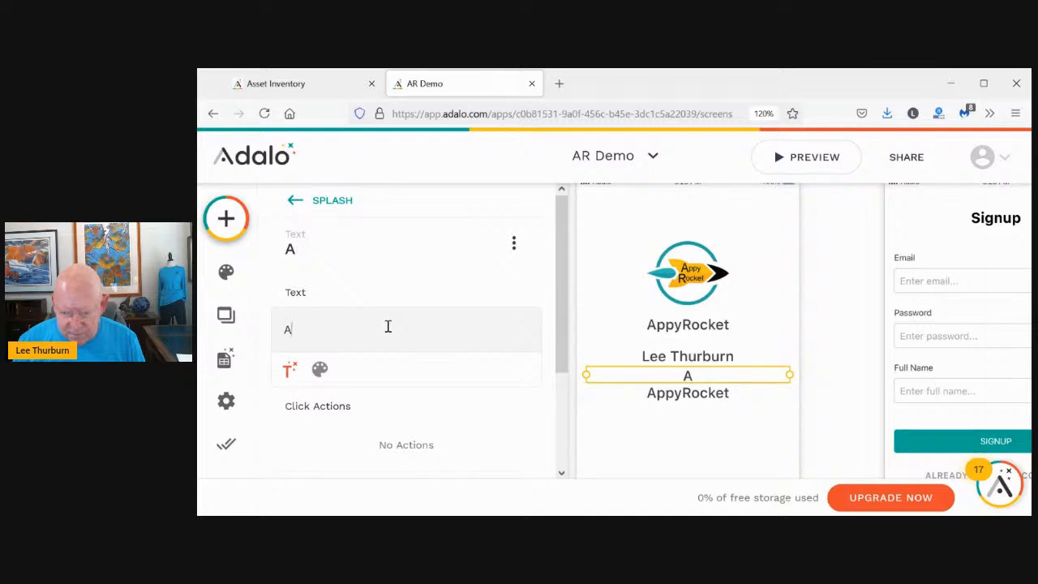
key("BackSpace")
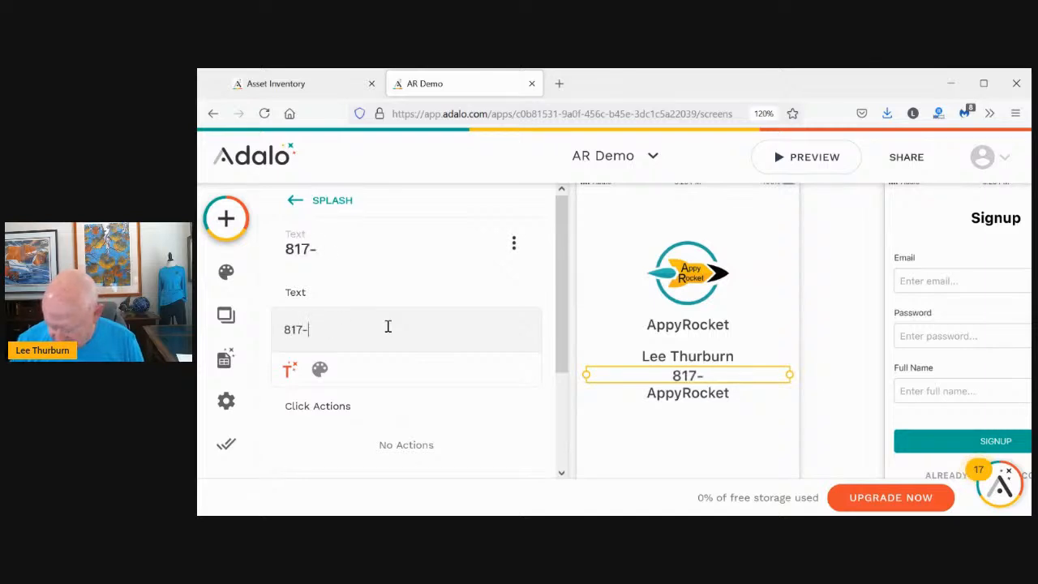
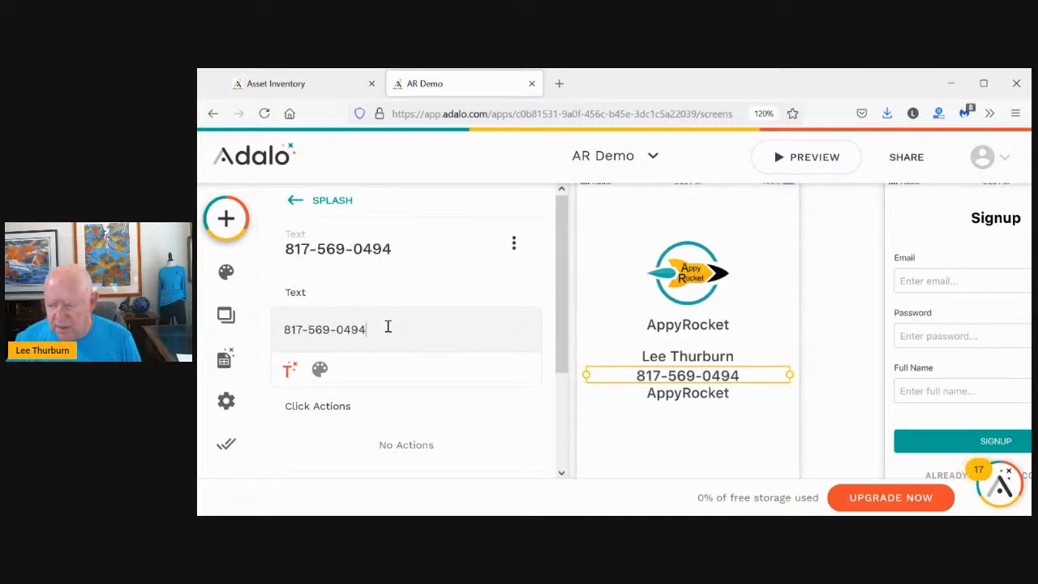
left_click(647, 398)
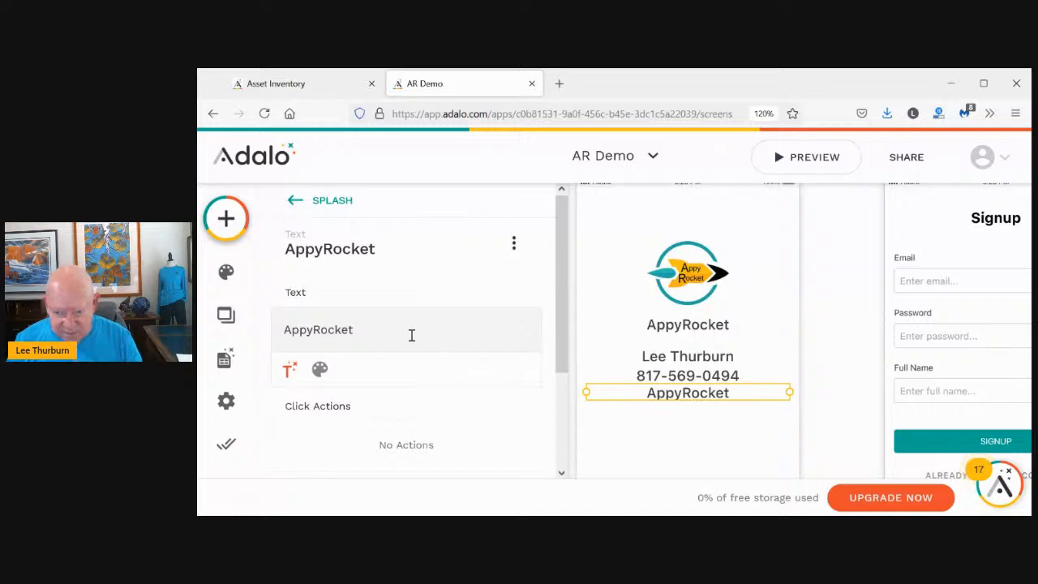
left_click(373, 327)
key("BackSpace")
key("BackSpace")
key("BackSpace")
key("BackSpace")
key("BackSpace")
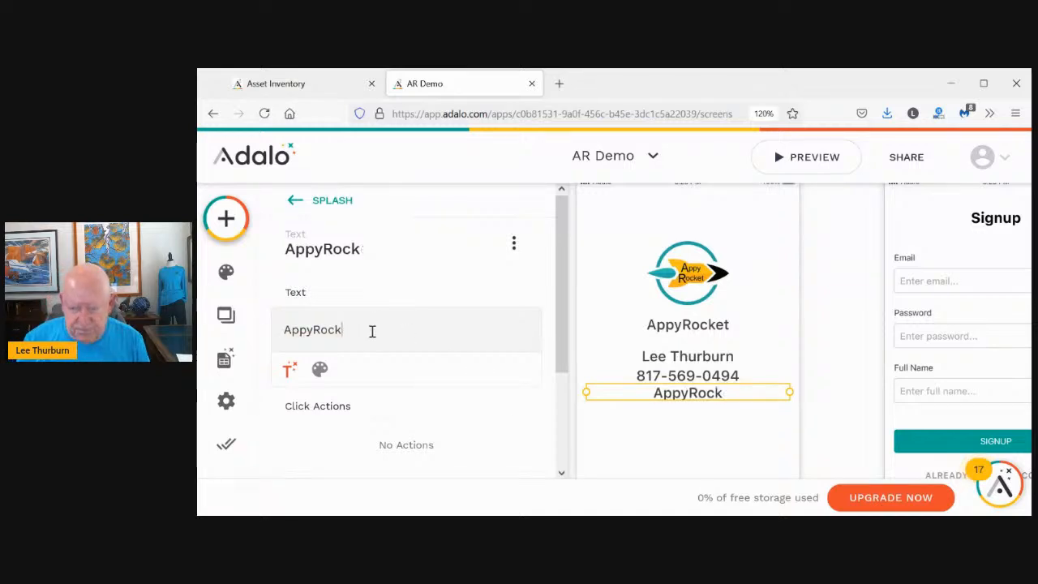
key("BackSpace")
key("BackSpace")
key("BackSpace")
key("BackSpace")
key("BackSpace")
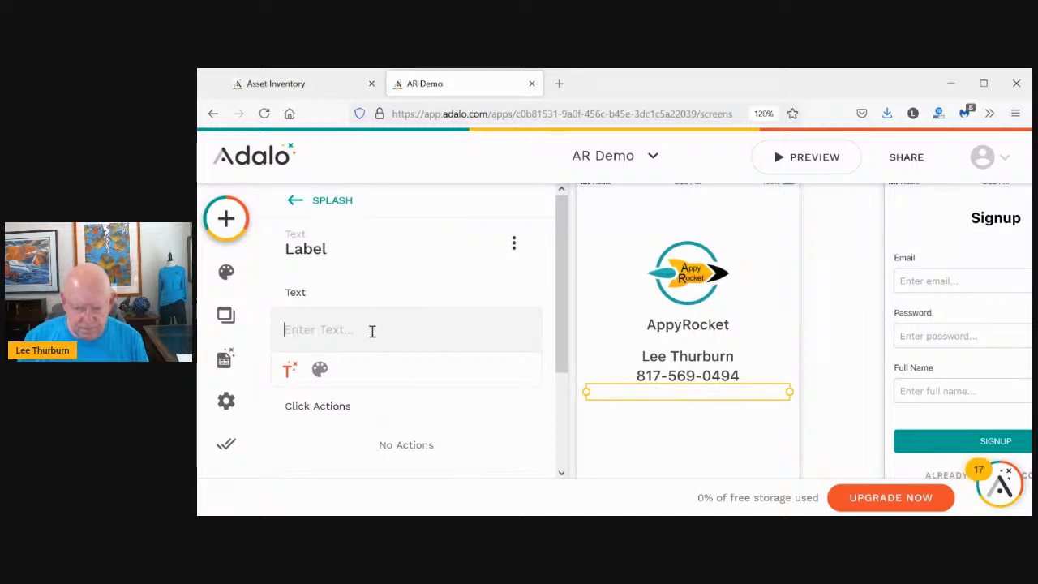
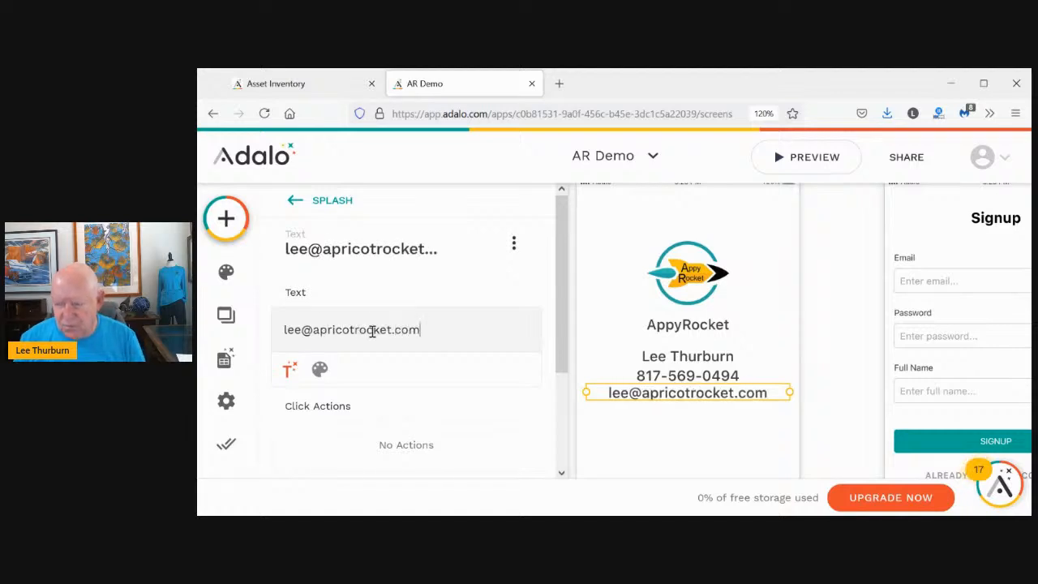
left_click(827, 336)
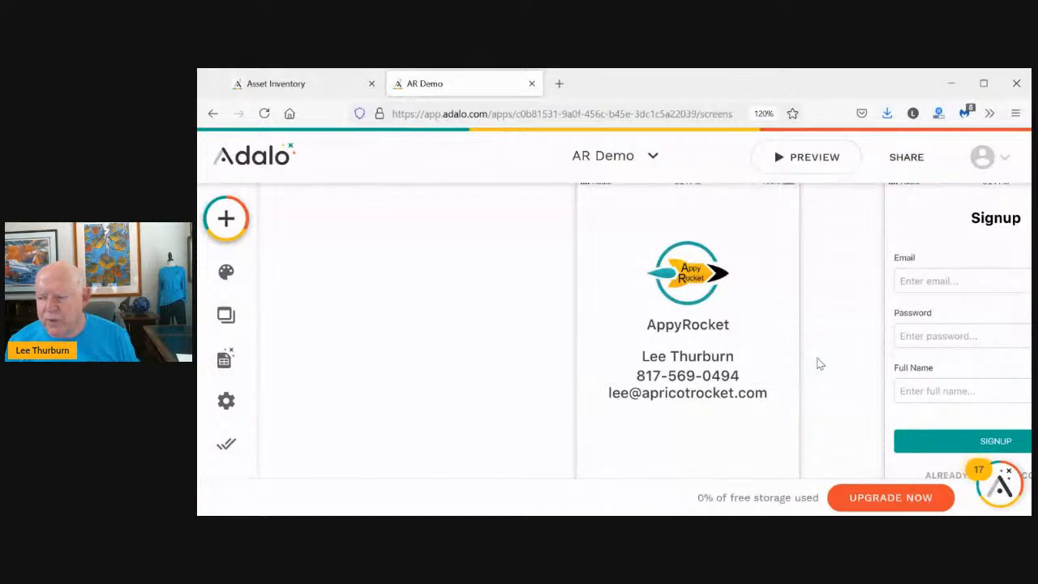
Drag a Button component onto the Splash screen below the contact lines
scroll(820, 365, "down", 2)
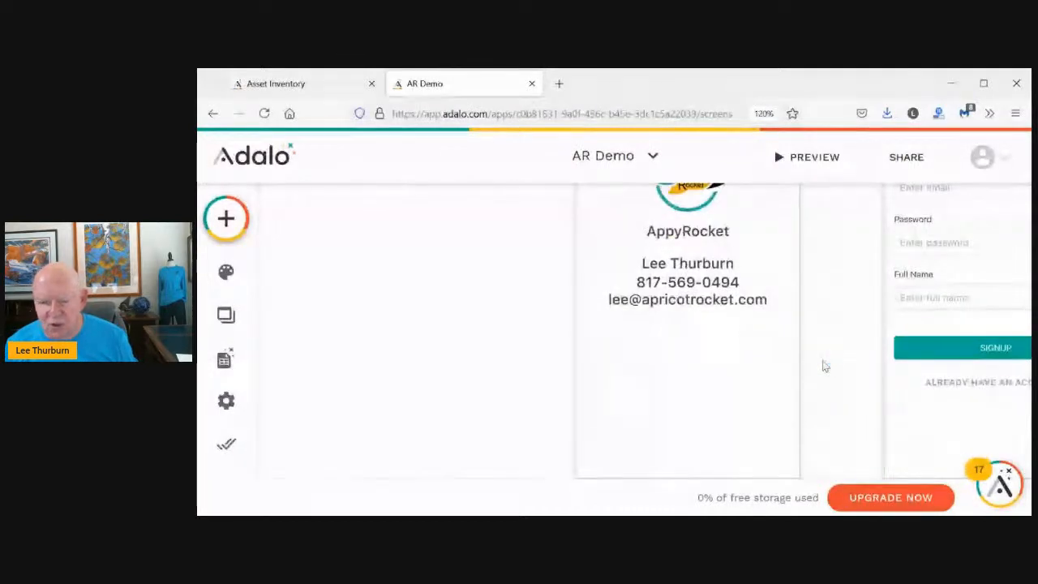
left_click(227, 219)
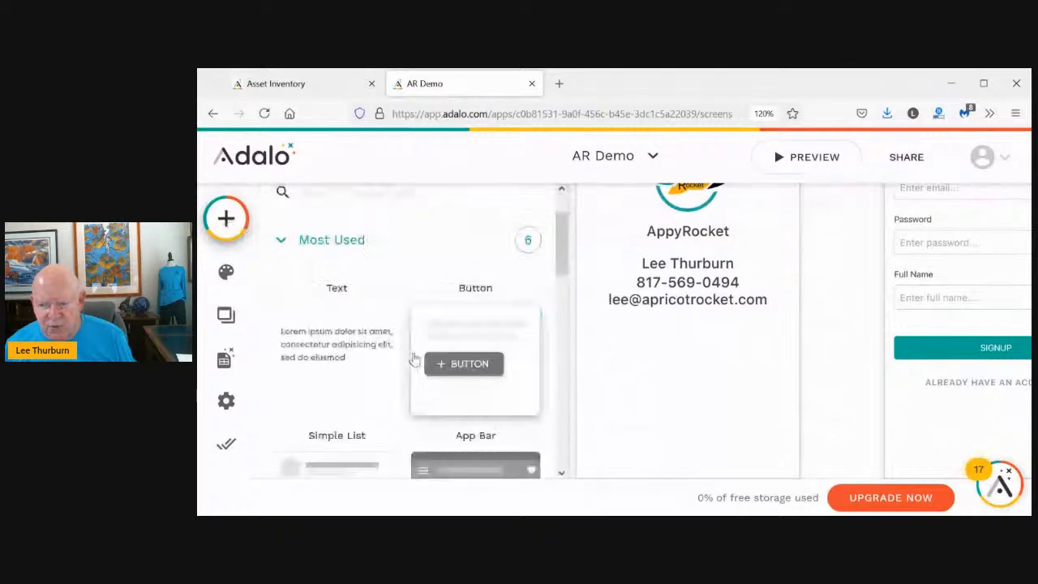
left_click_drag(445, 361, 693, 367)
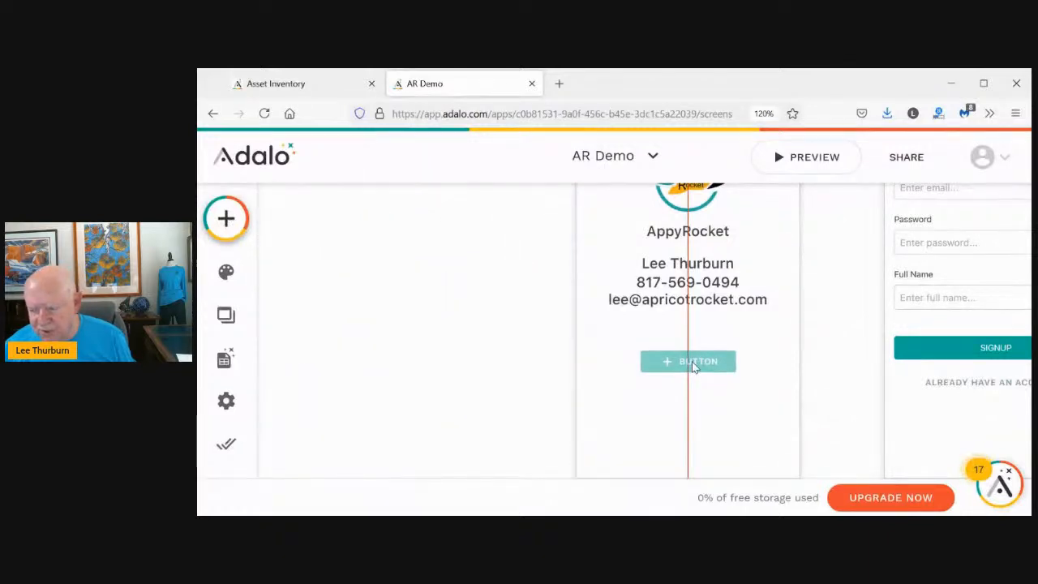
Drop the button, label it 'Login', and remove its plus icon
left_click_drag(693, 367, 690, 365)
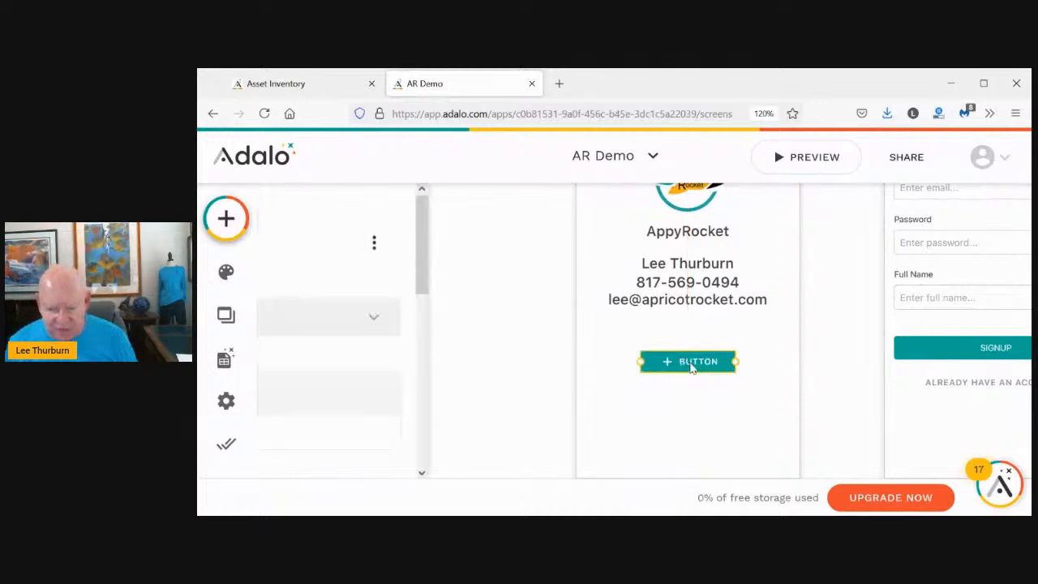
left_click(338, 392)
key("BackSpace")
key("BackSpace")
key("BackSpace")
key("BackSpace")
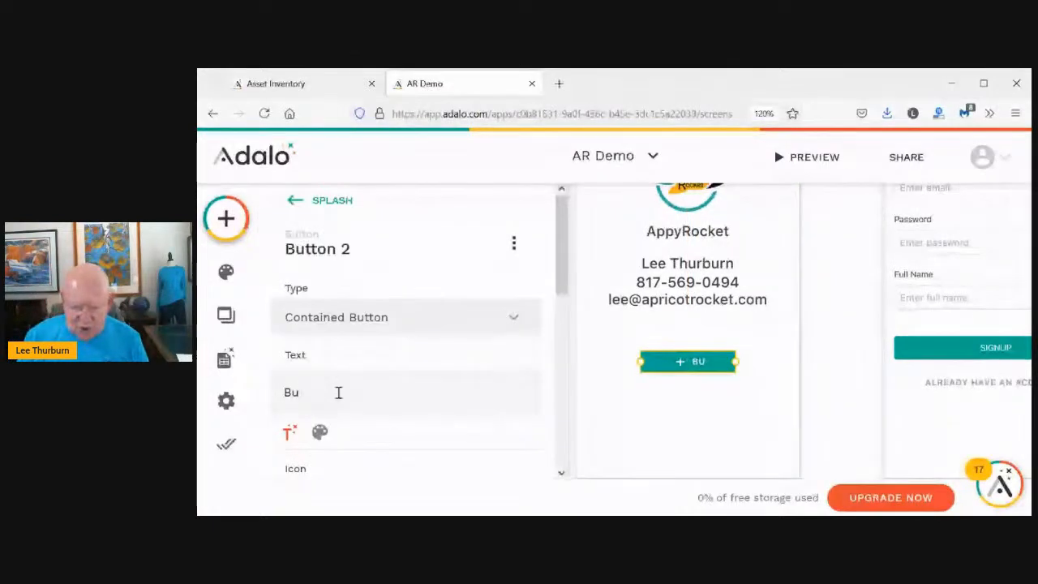
key("BackSpace")
key("BackSpace")
type("Login")
scroll(390, 396, "down", 2)
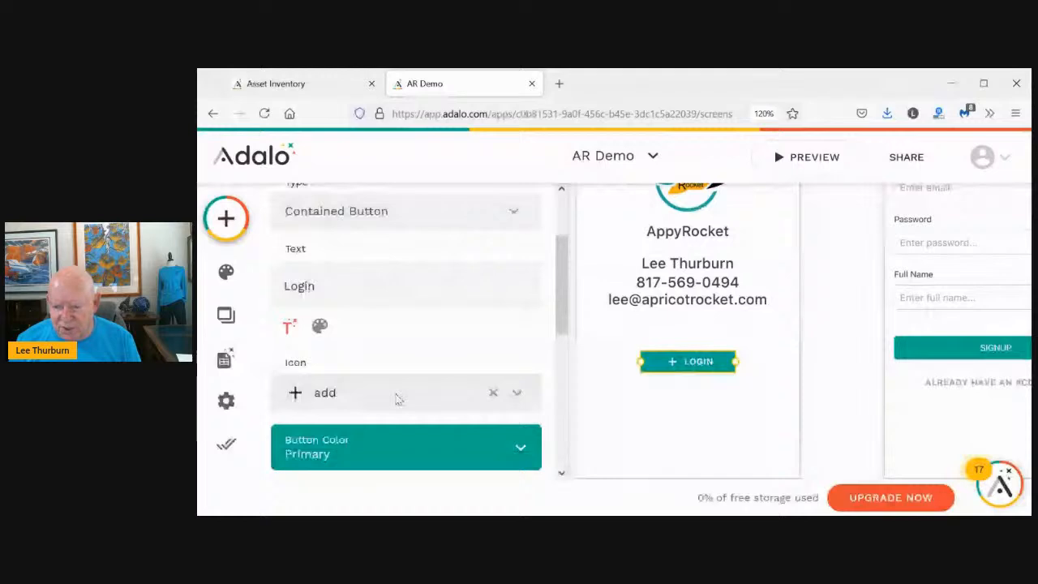
left_click(493, 356)
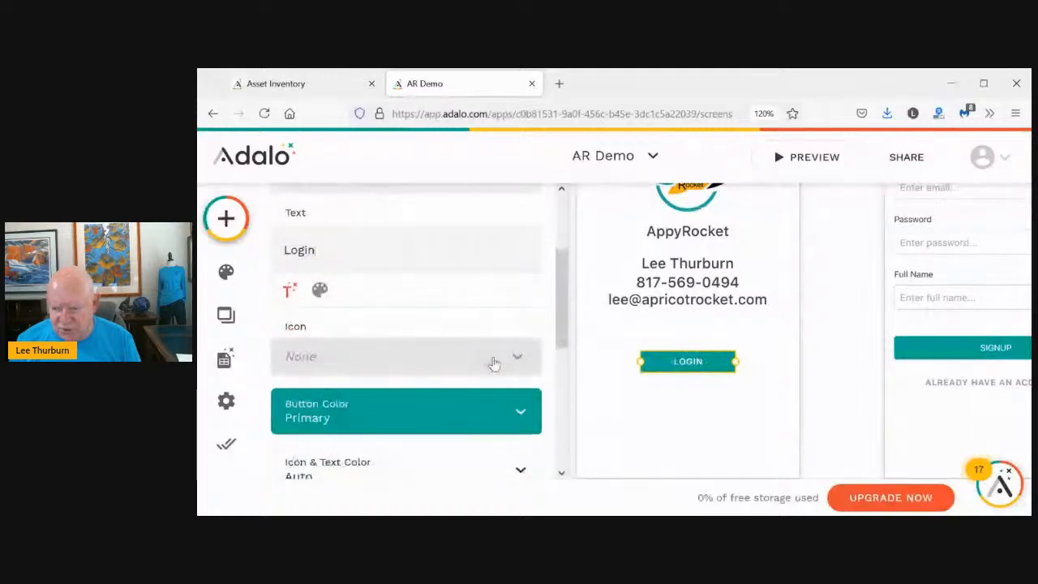
Add a Link click action so the Login button opens the Login screen
left_click_drag(560, 298, 557, 430)
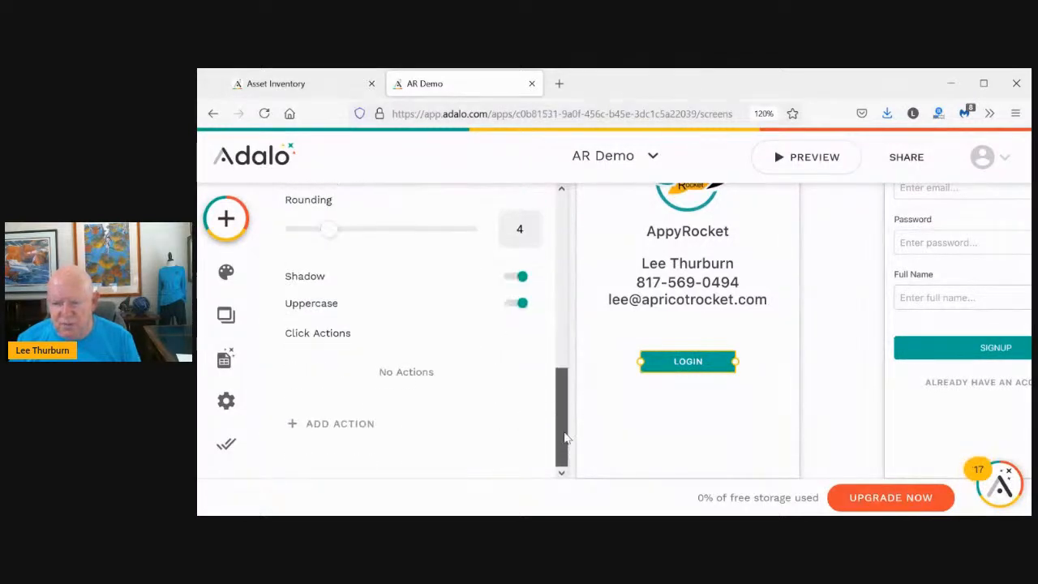
left_click(340, 431)
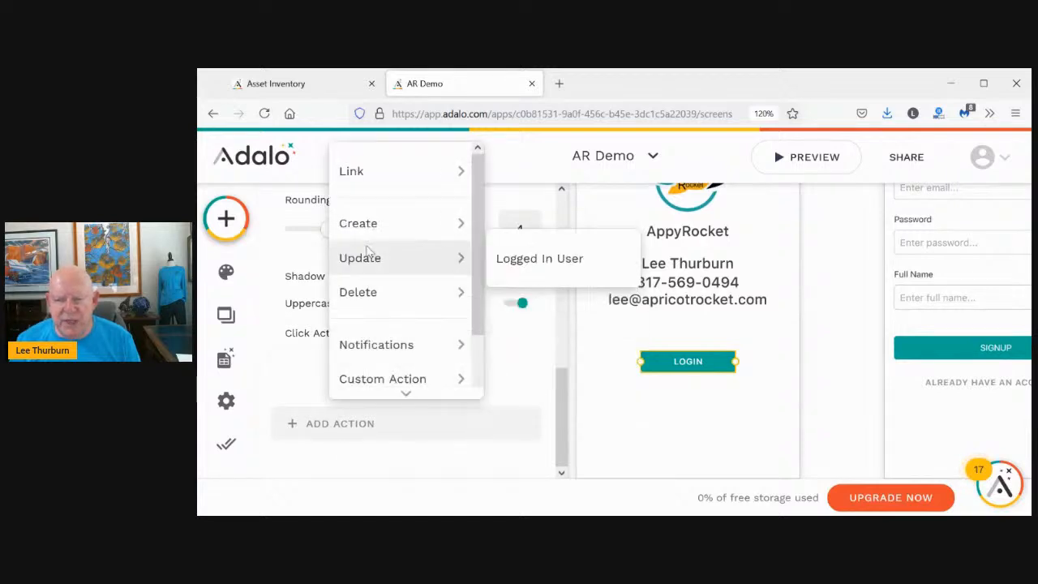
mouse_move(364, 175)
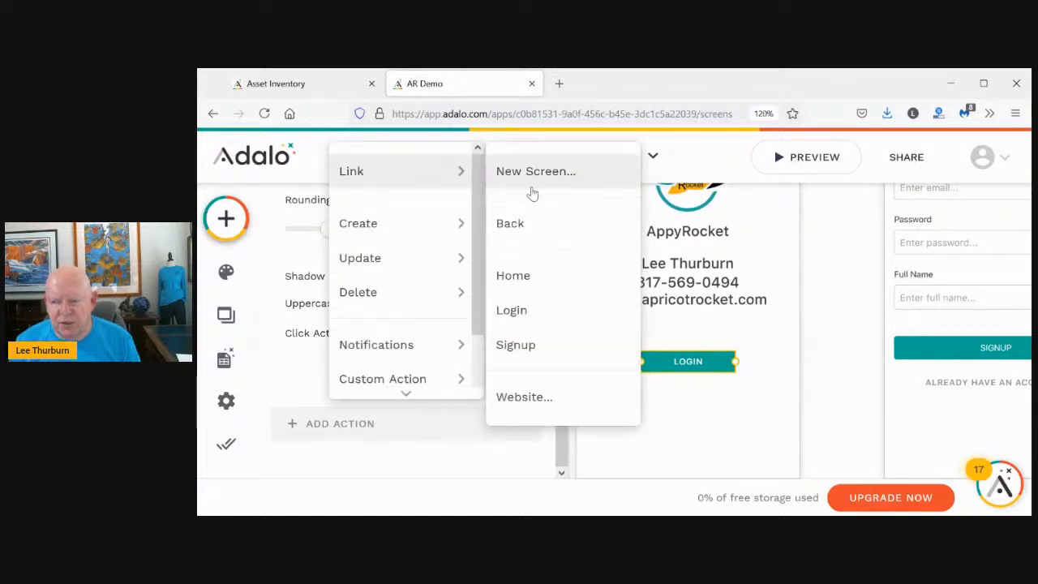
left_click(512, 310)
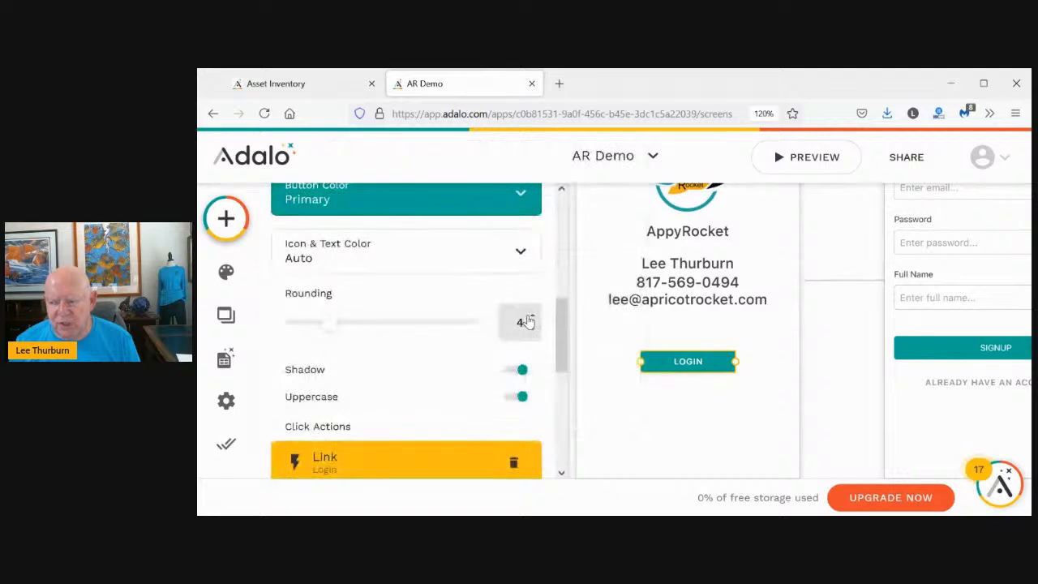
left_click(480, 440)
scroll(482, 446, "down", 4)
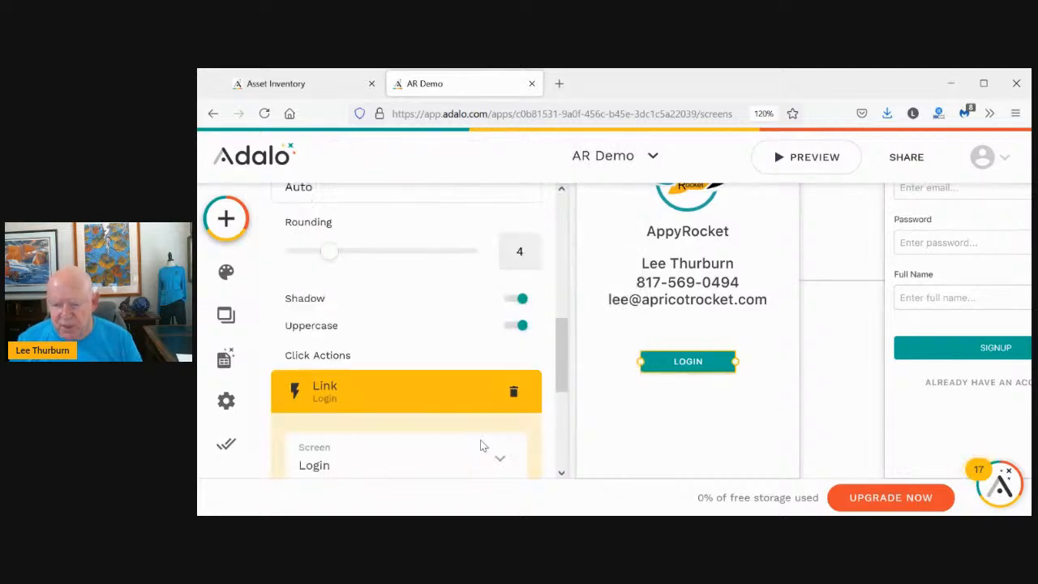
scroll(481, 451, "down", 3)
left_click(486, 364)
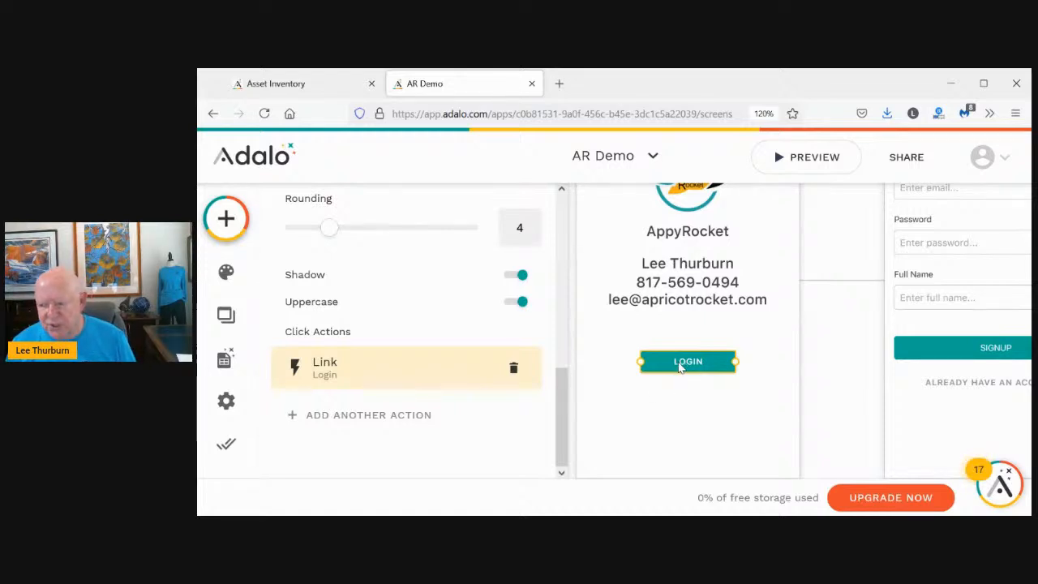
left_click(679, 366)
Duplicate the LOGIN button below it, relabel the copy 'Signup', and make it an Outlined Button
left_click_drag(682, 363, 682, 400)
scroll(392, 357, "up", 3)
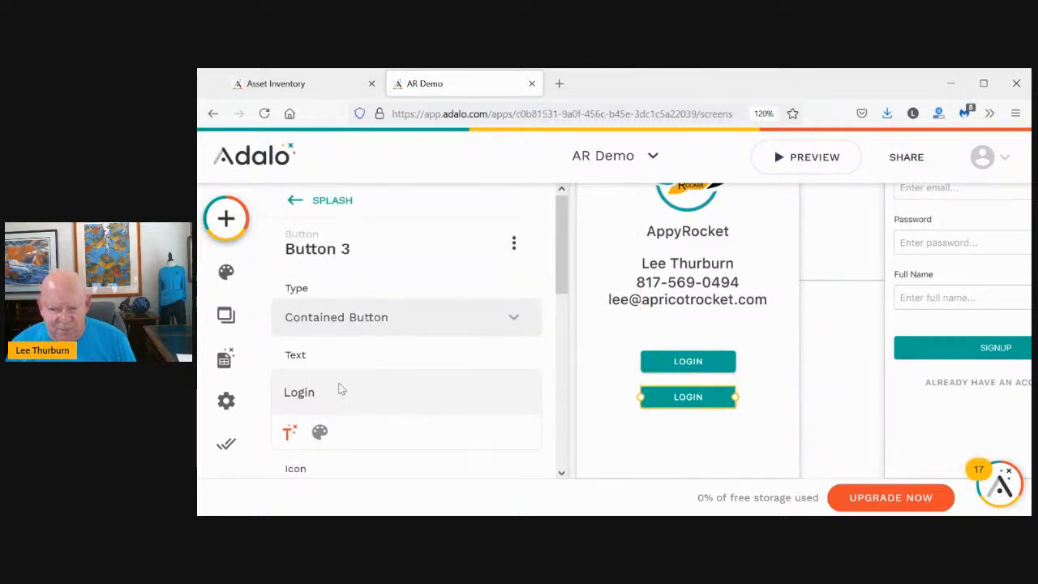
left_click(304, 391)
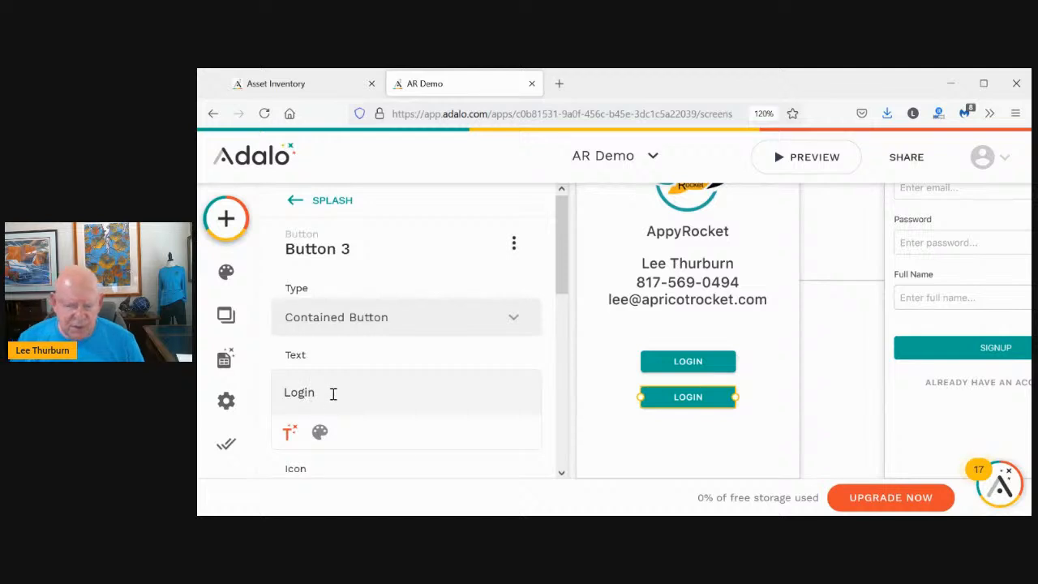
key("BackSpace")
key("BackSpace")
key("BackSpace")
key("BackSpace")
key("BackSpace")
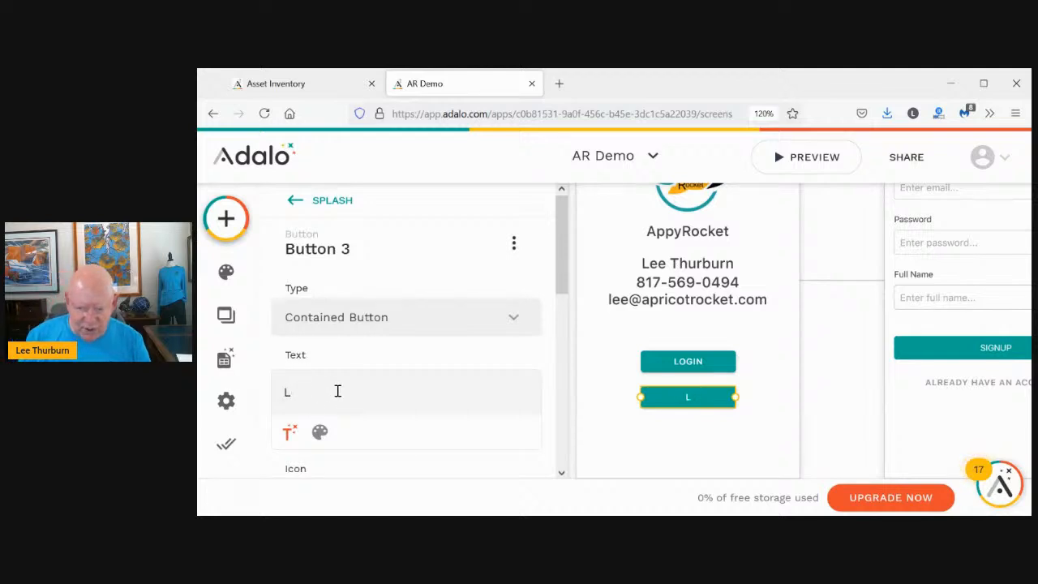
type("Signup")
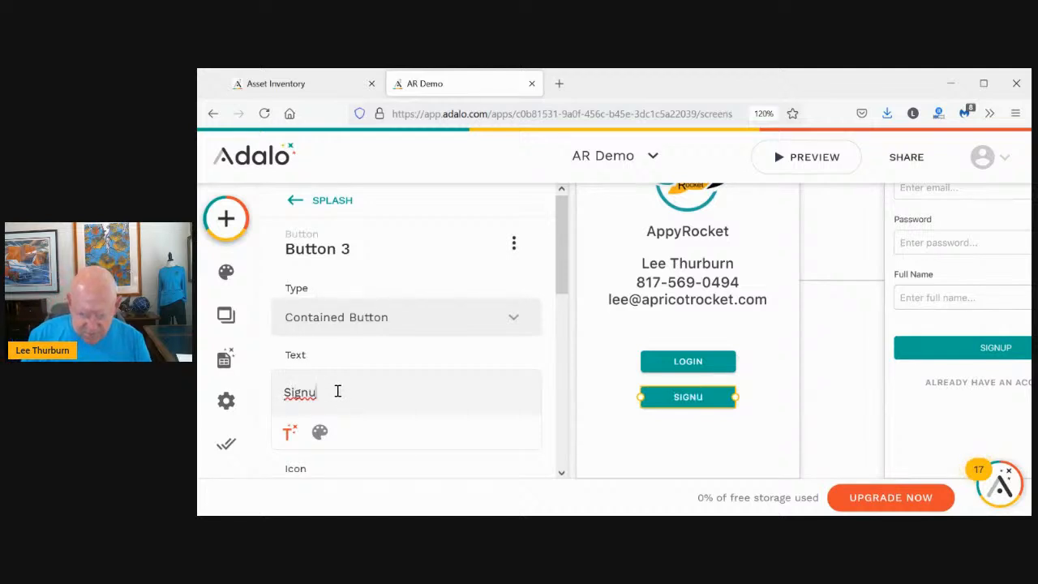
left_click(363, 316)
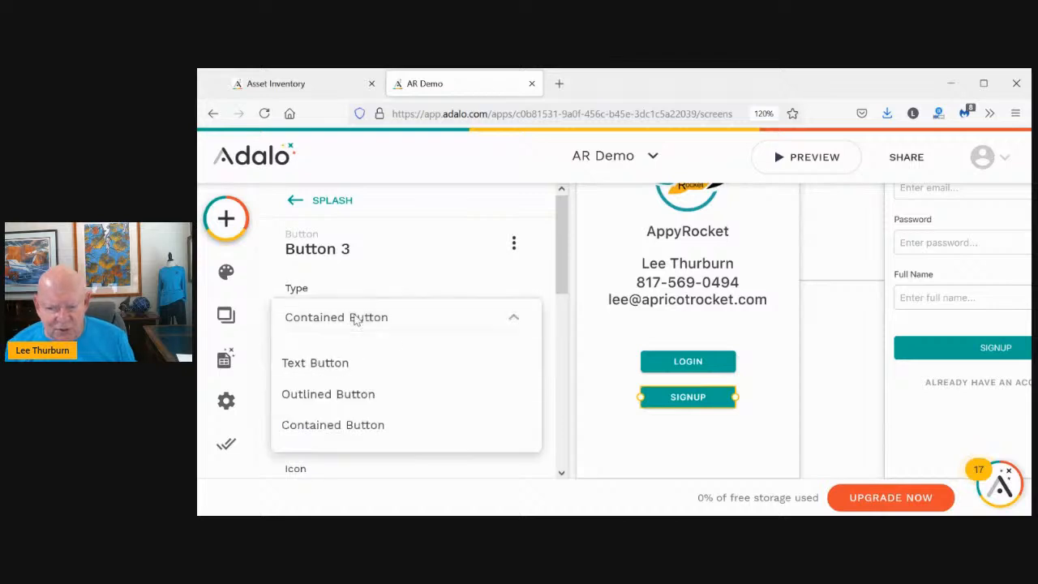
left_click(328, 393)
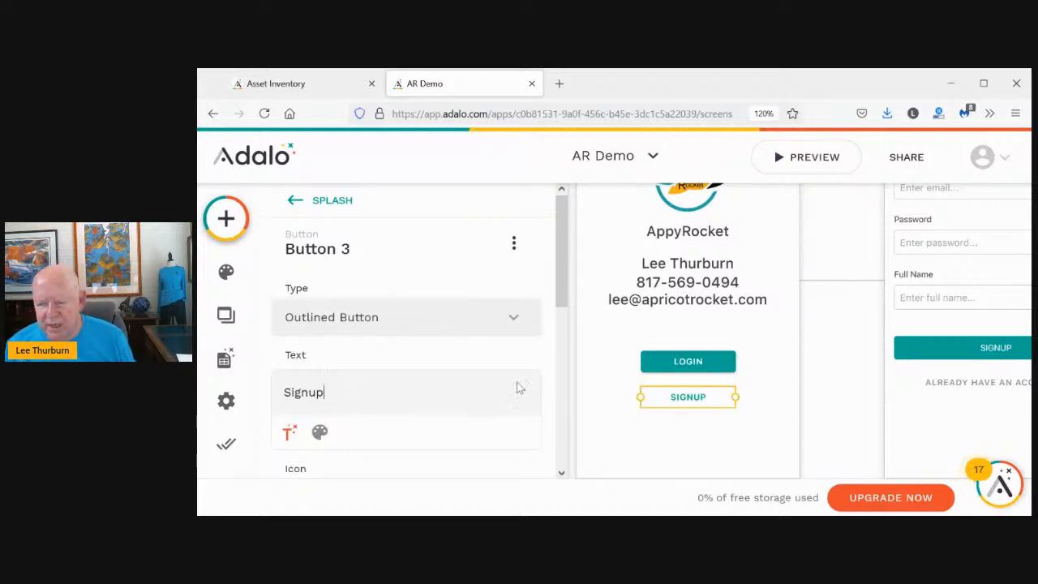
Replace the copied Login link with a Link > Signup action on the new button
left_click_drag(558, 286, 558, 465)
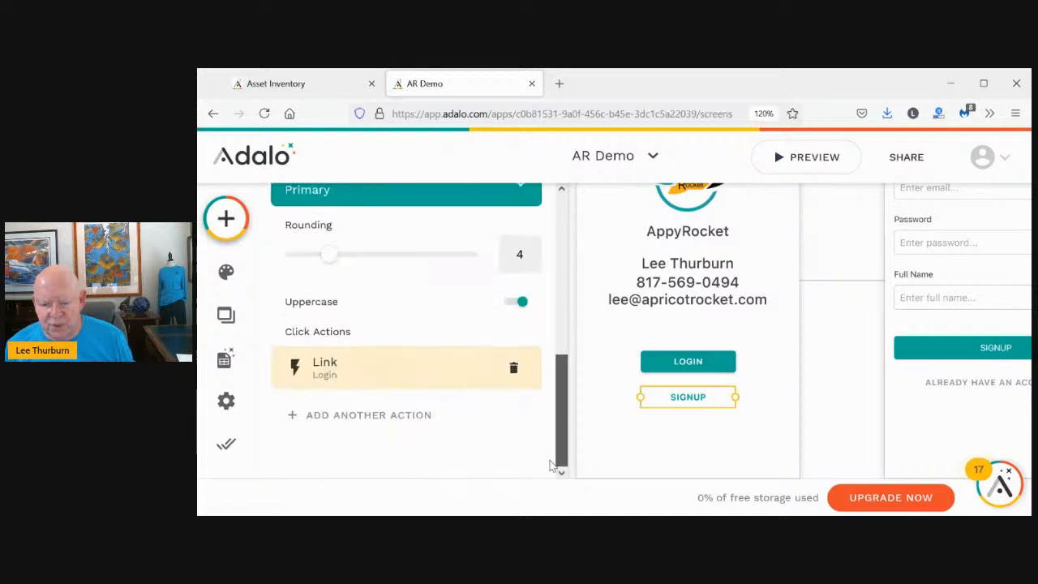
left_click(513, 370)
left_click(344, 426)
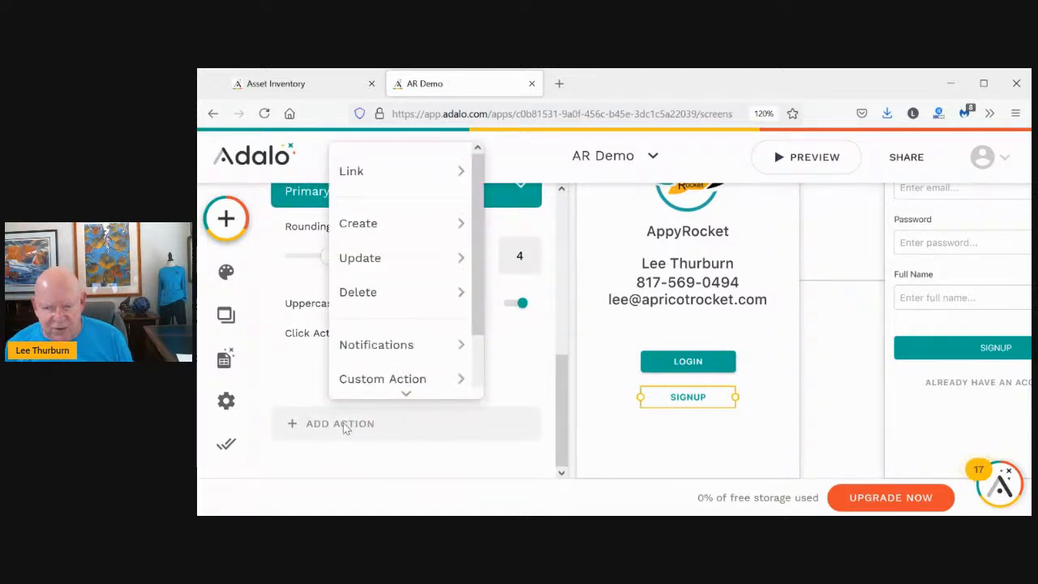
mouse_move(347, 167)
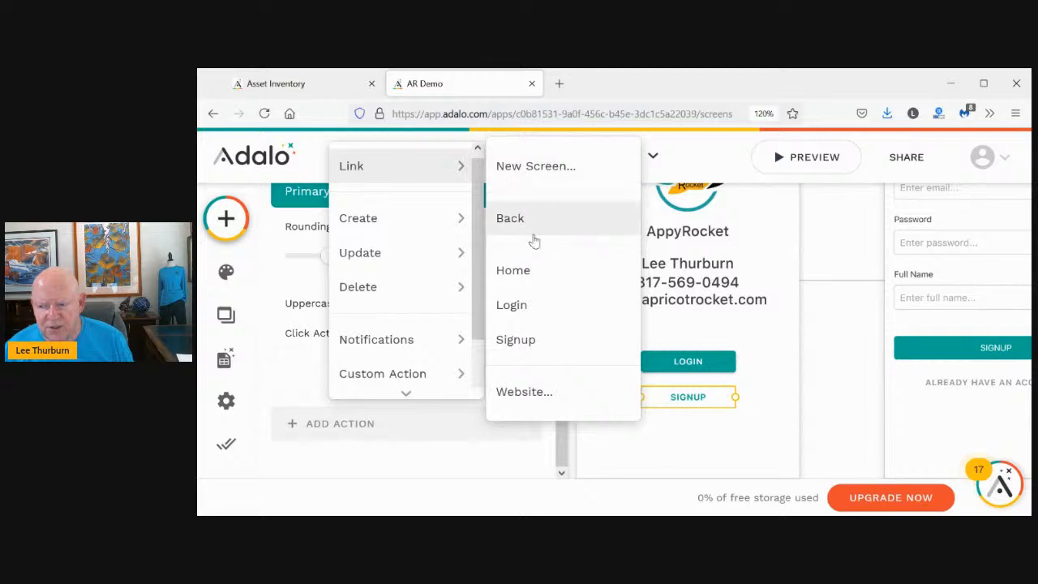
left_click(526, 339)
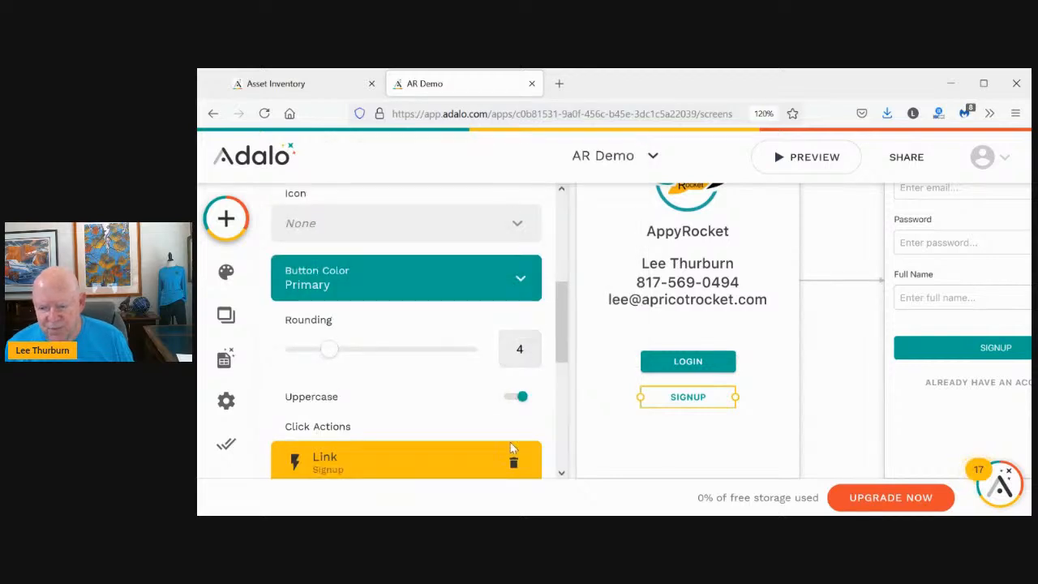
left_click(481, 412)
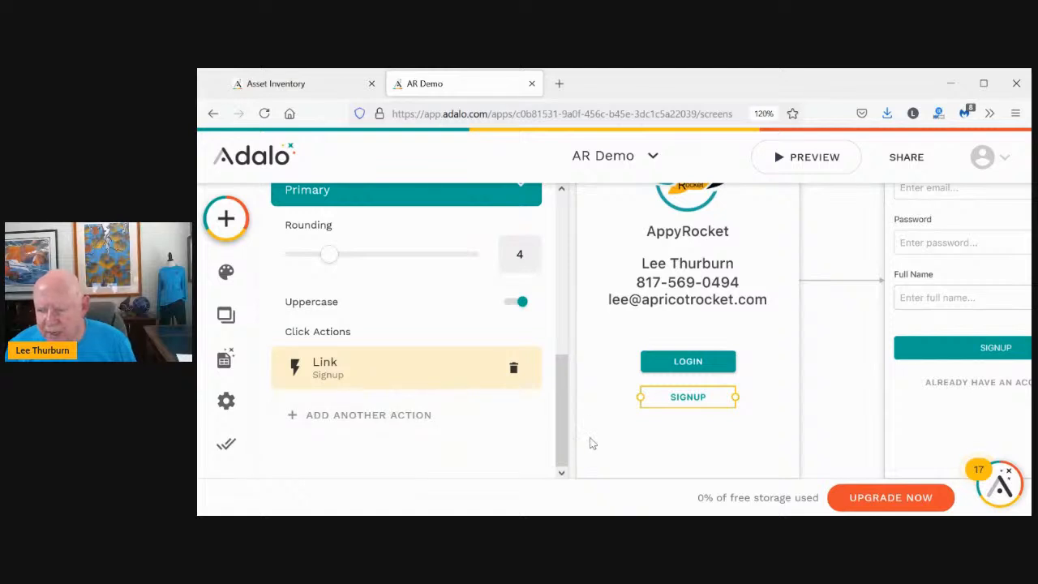
left_click(827, 417)
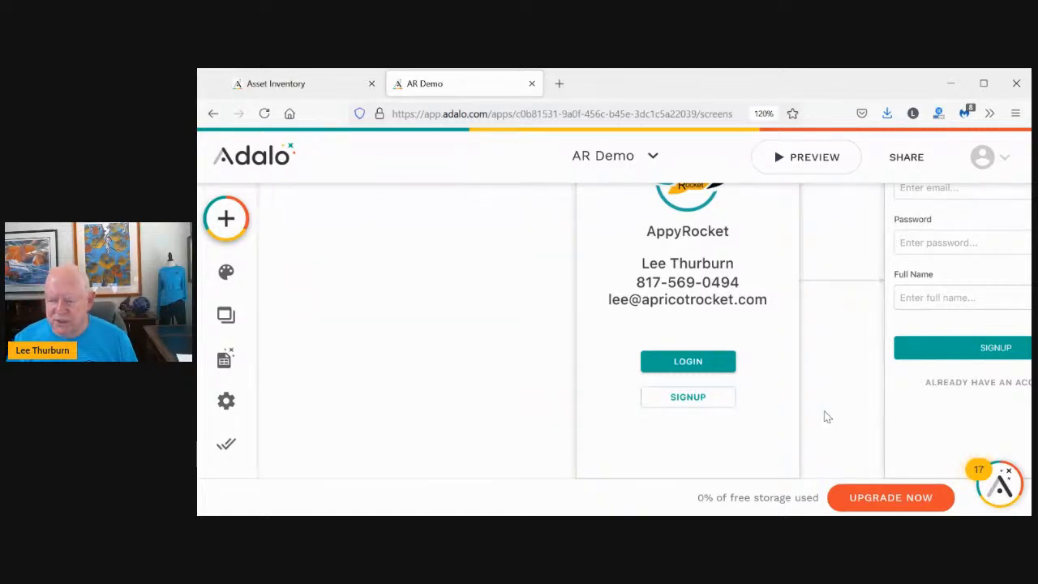
scroll(821, 417, "up", 3)
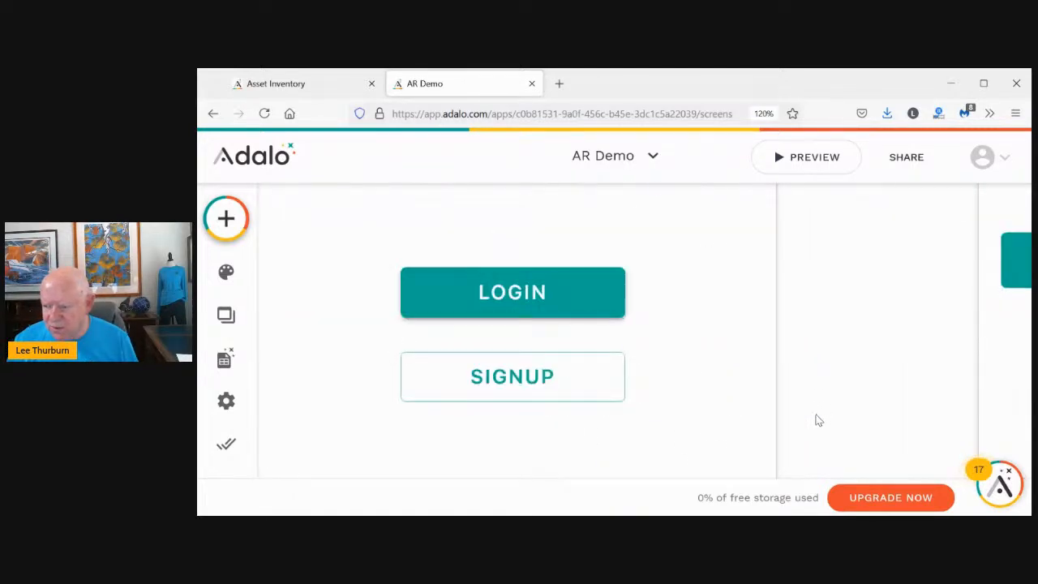
scroll(819, 420, "down", 5)
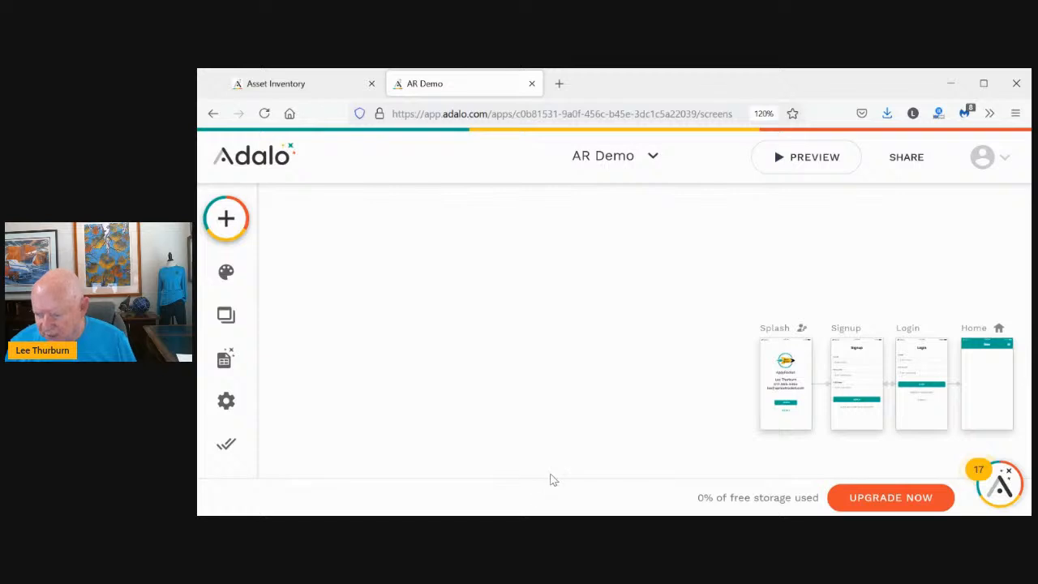
scroll(594, 392, "right", 5)
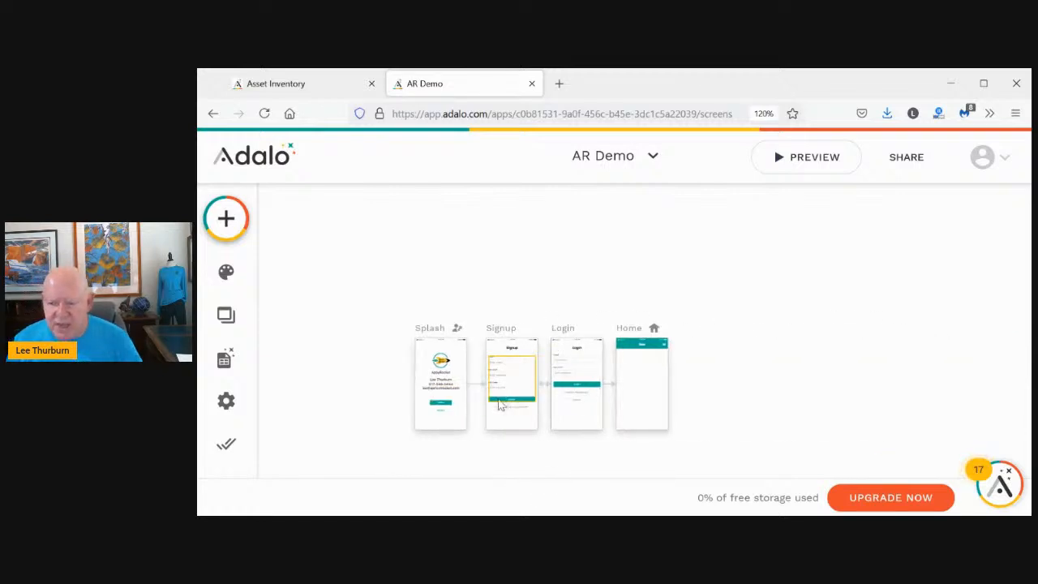
scroll(516, 412, "down", 3)
scroll(516, 412, "up", 3)
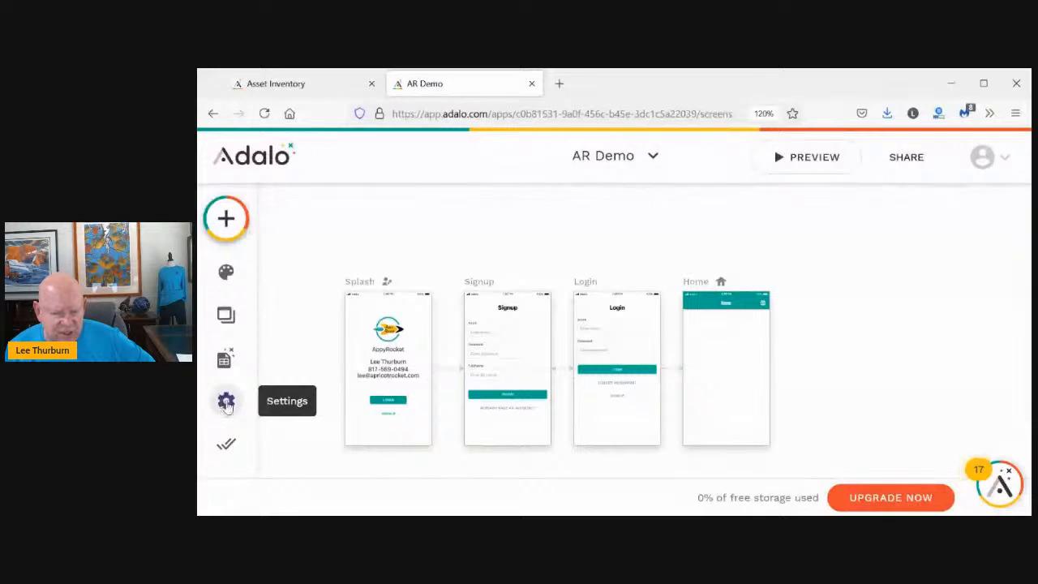
Upload the AppyRocket Logo 1000x1000 image as the App Icon in app settings, then close settings
left_click(227, 404)
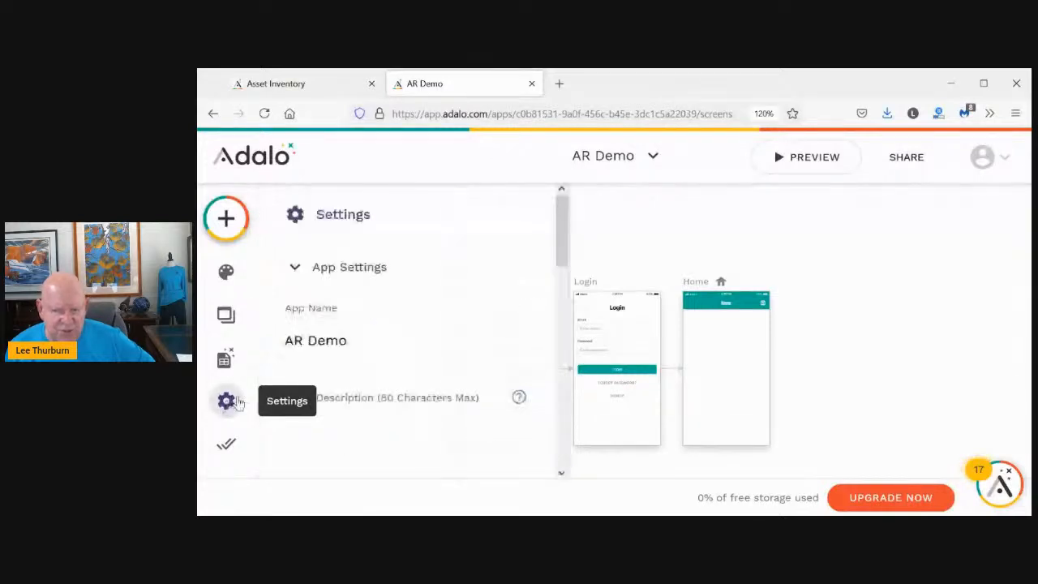
scroll(361, 336, "down", 3)
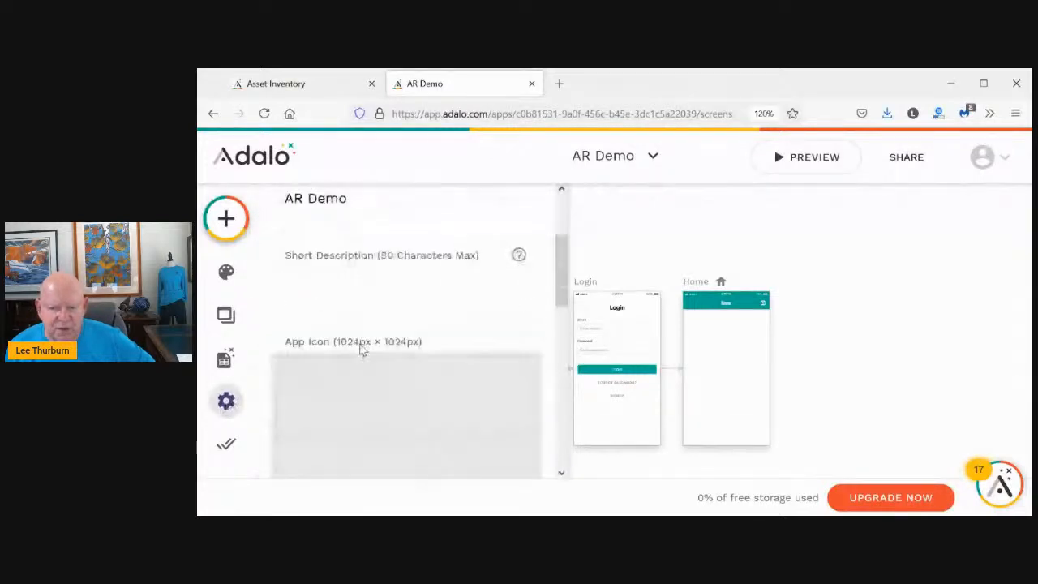
scroll(362, 348, "down", 3)
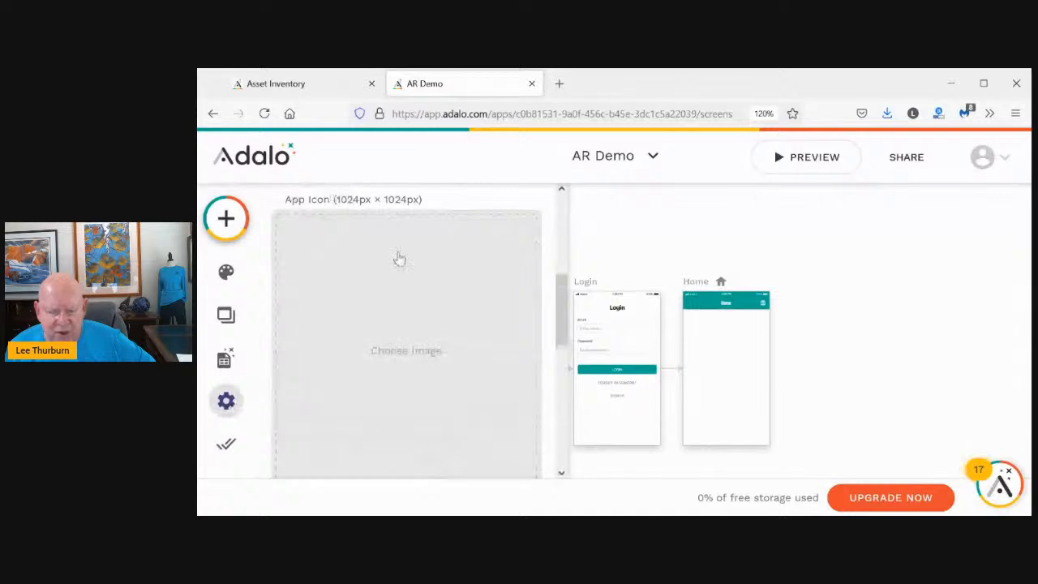
left_click(395, 354)
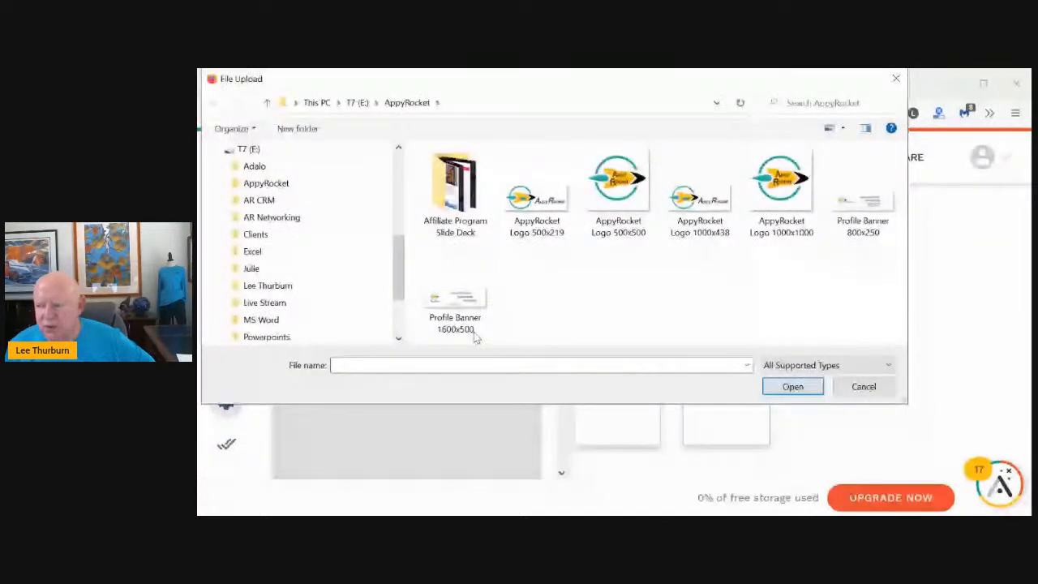
left_click(764, 200)
left_click(789, 389)
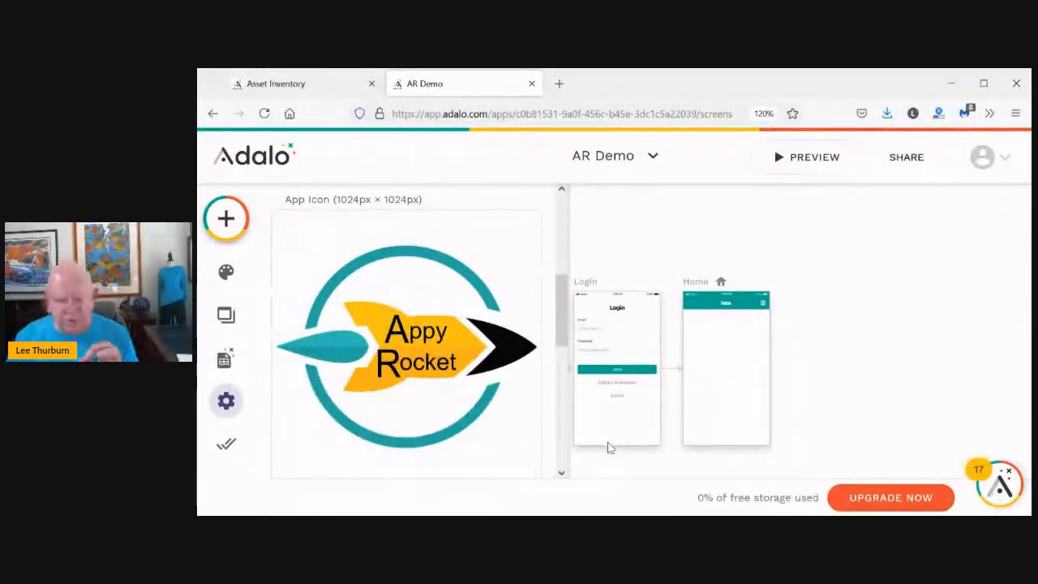
left_click_drag(561, 352, 568, 440)
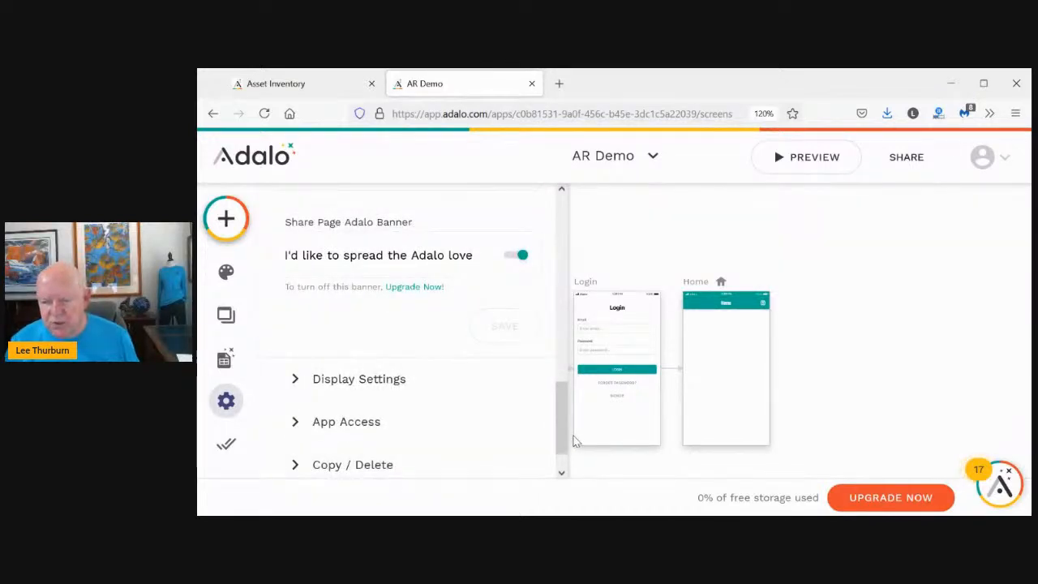
left_click(616, 465)
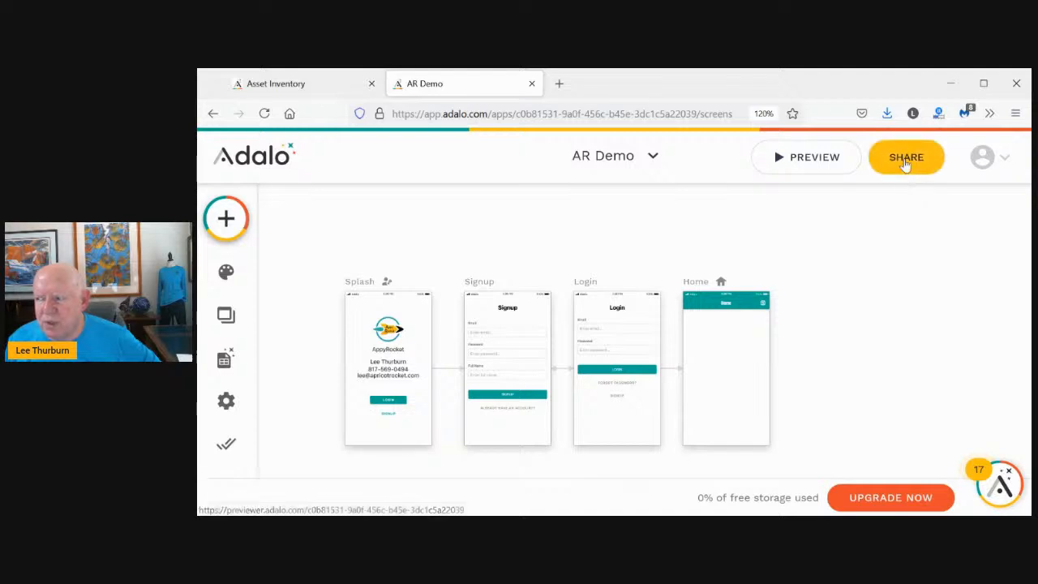
Preview the app, test the LOGIN and SIGNUP navigation, then open the shareable previewer page
left_click(808, 159)
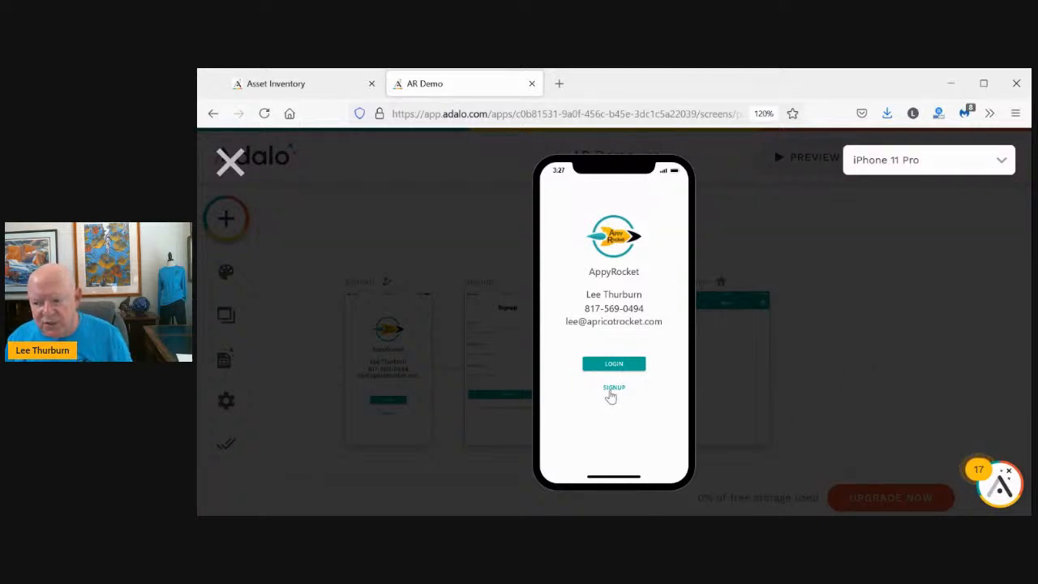
left_click(614, 369)
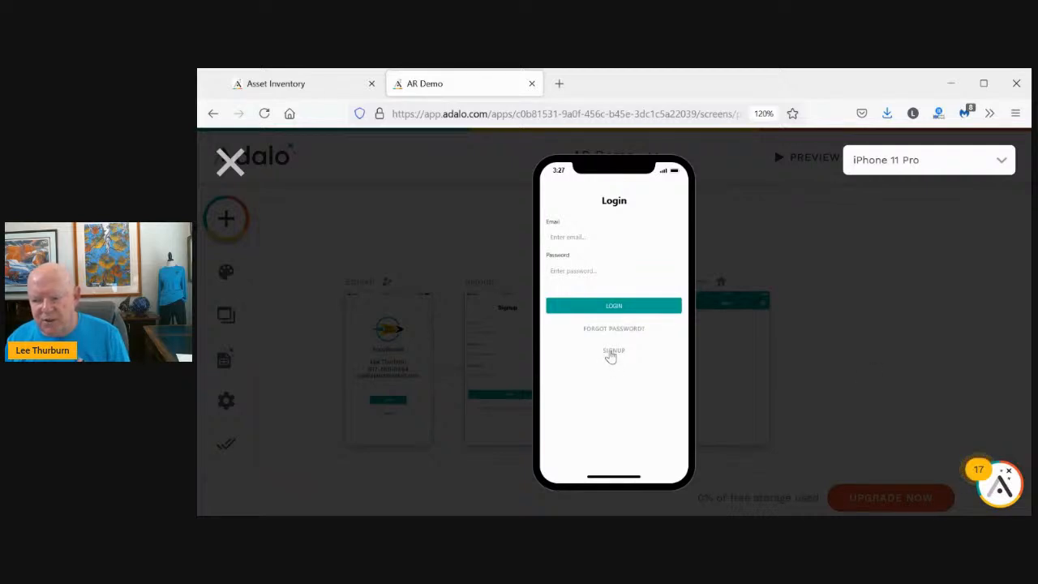
left_click(611, 355)
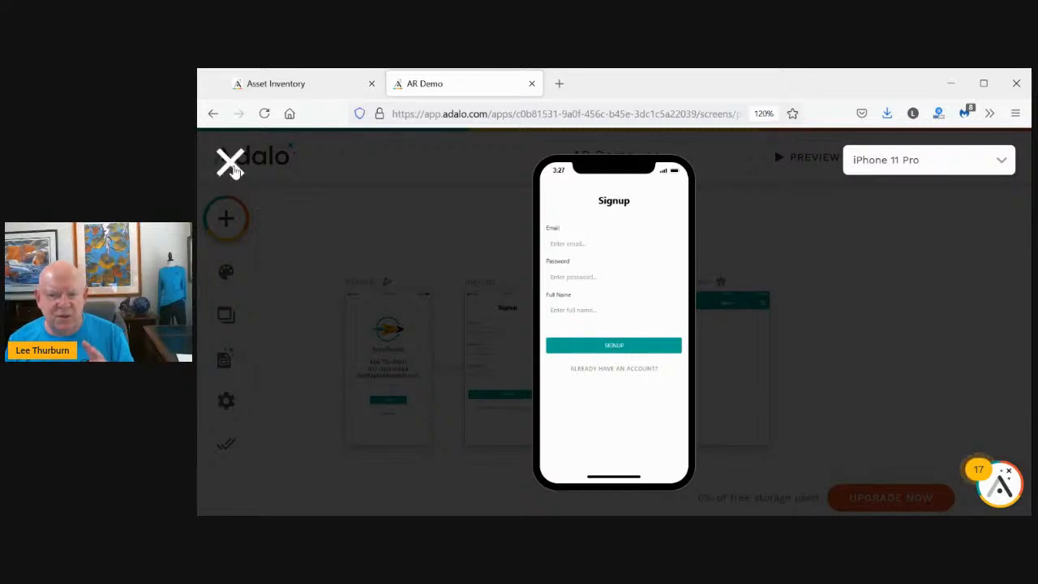
left_click(230, 163)
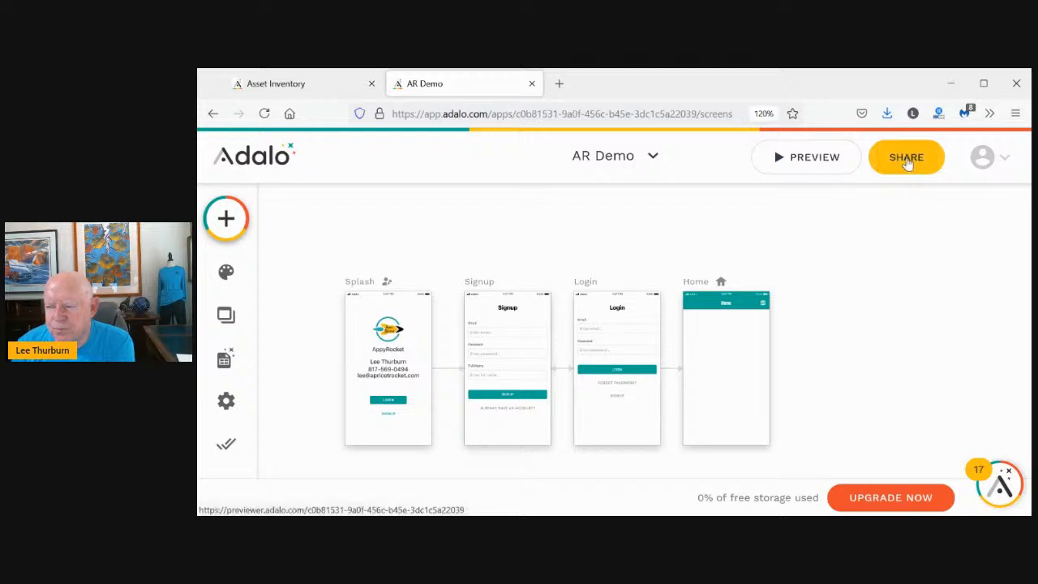
left_click(910, 165)
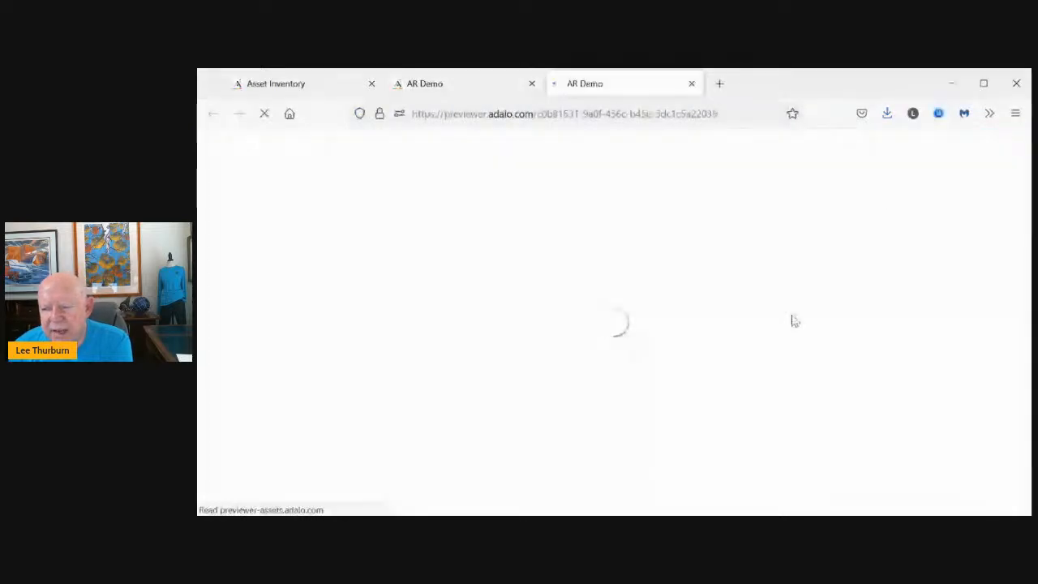